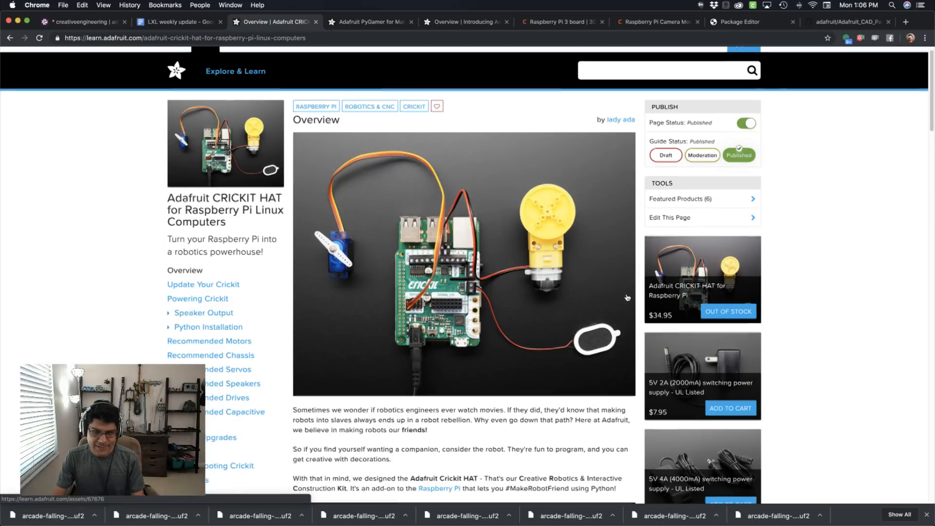
scroll(630, 291, "down", 5)
scroll(628, 292, "down", 3)
scroll(626, 297, "down", 5)
scroll(626, 298, "down", 5)
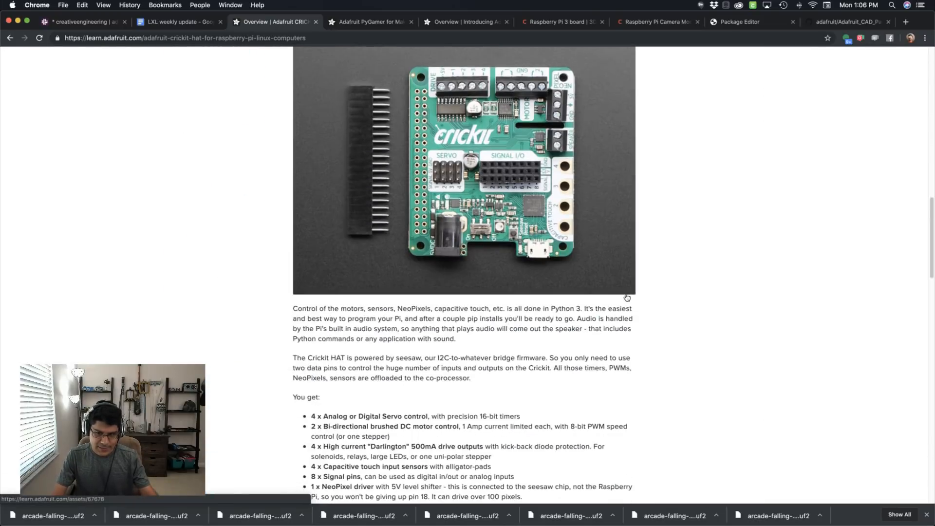
scroll(627, 297, "down", 2)
scroll(627, 297, "down", 2)
scroll(626, 296, "down", 3)
scroll(627, 295, "down", 3)
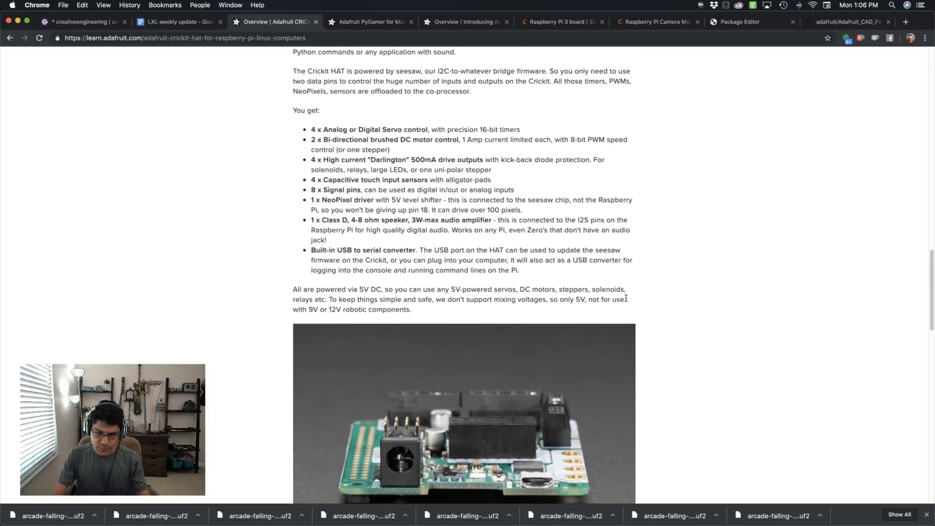
scroll(626, 297, "down", 5)
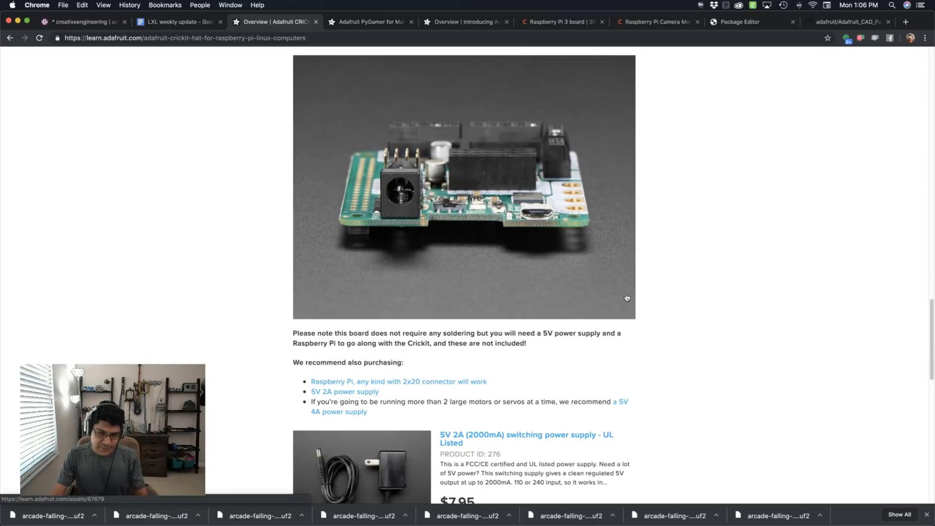
scroll(627, 297, "up", 10)
scroll(626, 298, "up", 10)
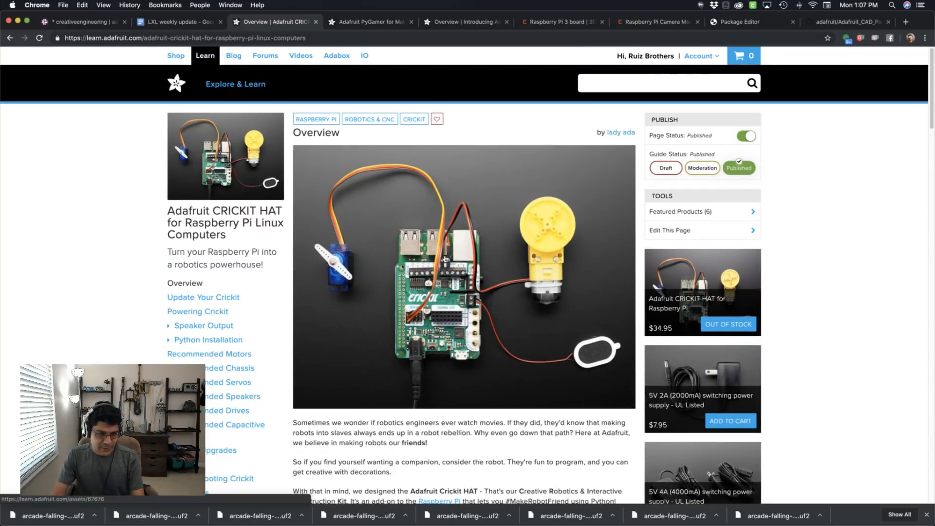
Switch between Fusion 360's Crickit model and the browser, landing on the Library.io Package Editor.
key("super+Tab")
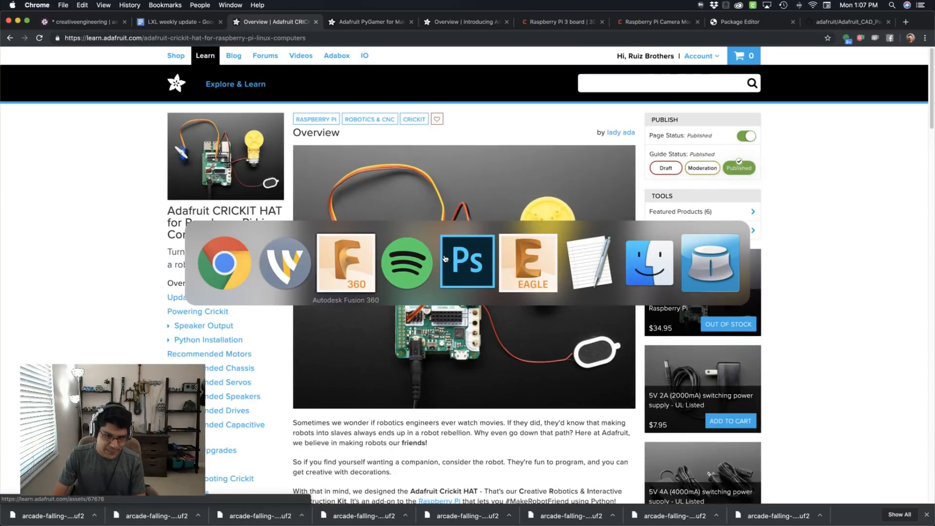
key("super+Tab")
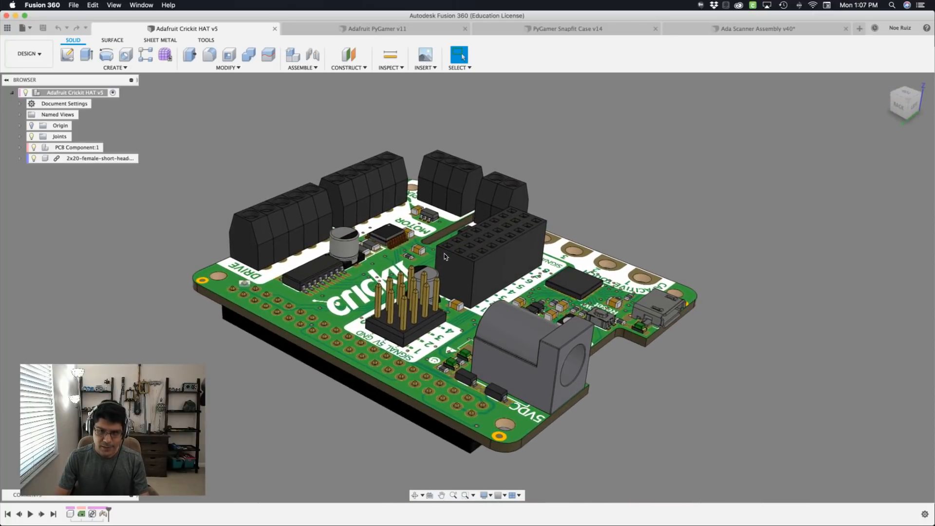
key("super+Tab")
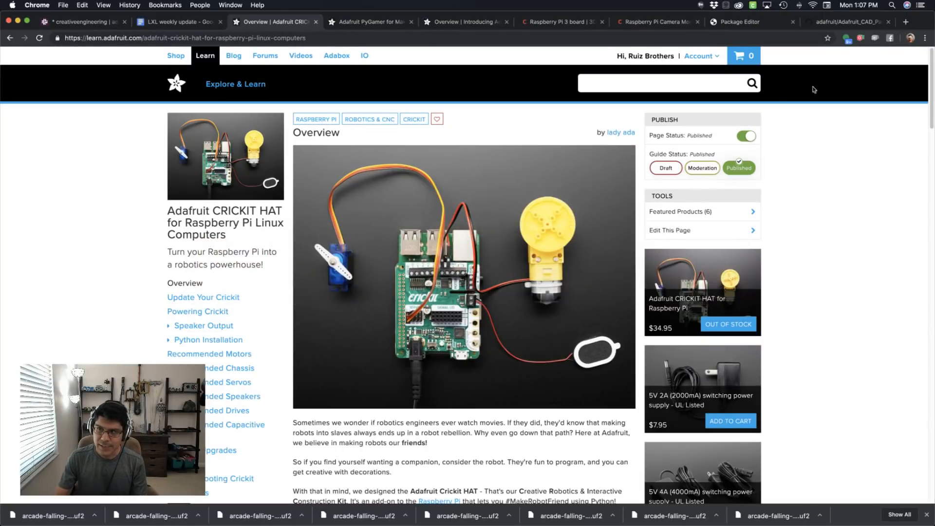
left_click(740, 22)
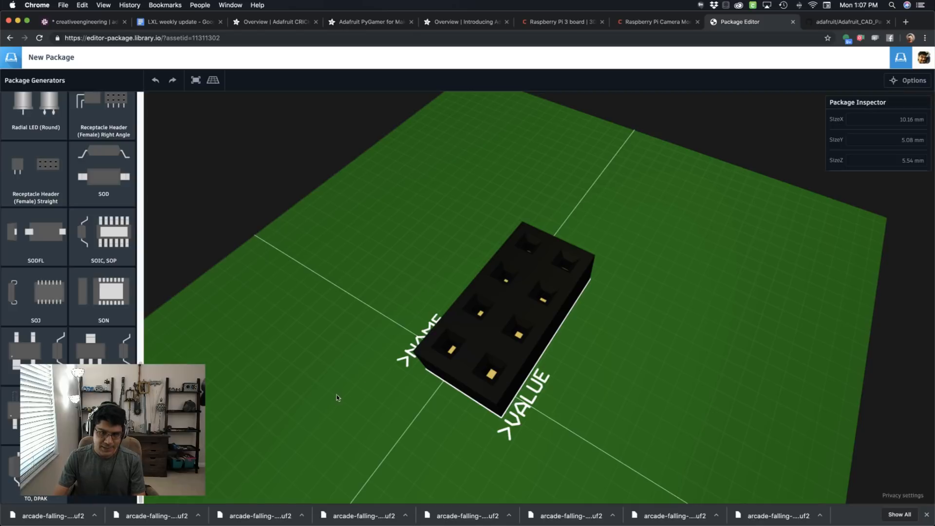
View the Receptacle Header (Female) generator's 2x4 package from several sides, then return to the generator list.
left_click_drag(337, 397, 341, 379)
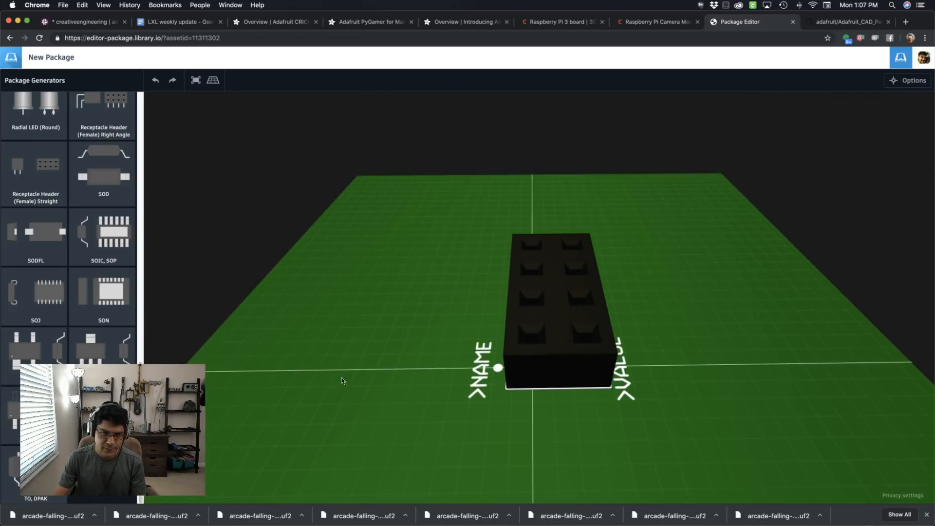
scroll(61, 172, "up", 8)
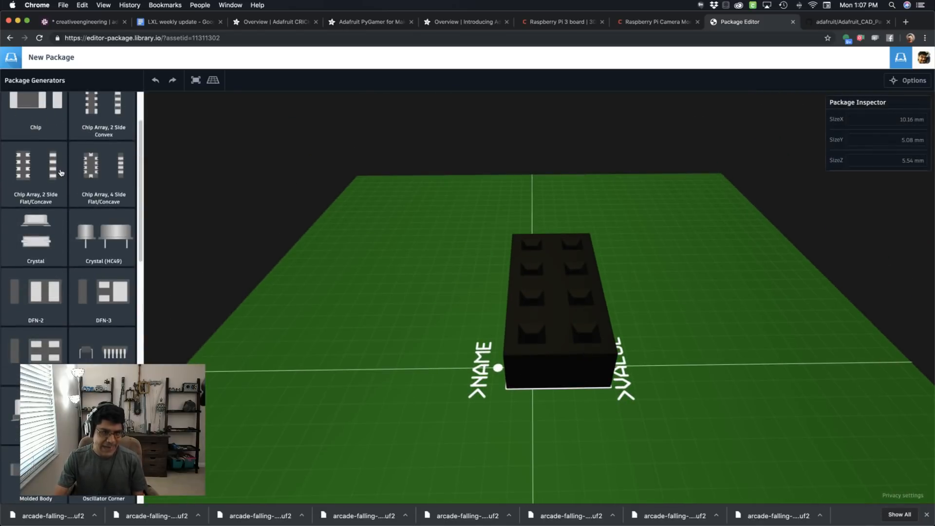
scroll(61, 172, "up", 3)
scroll(57, 161, "down", 10)
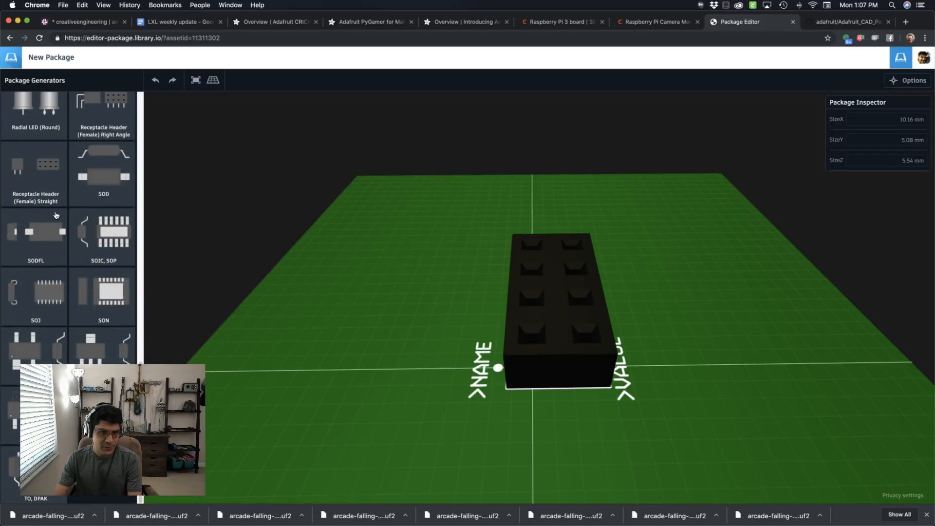
scroll(77, 230, "up", 1)
left_click(47, 206)
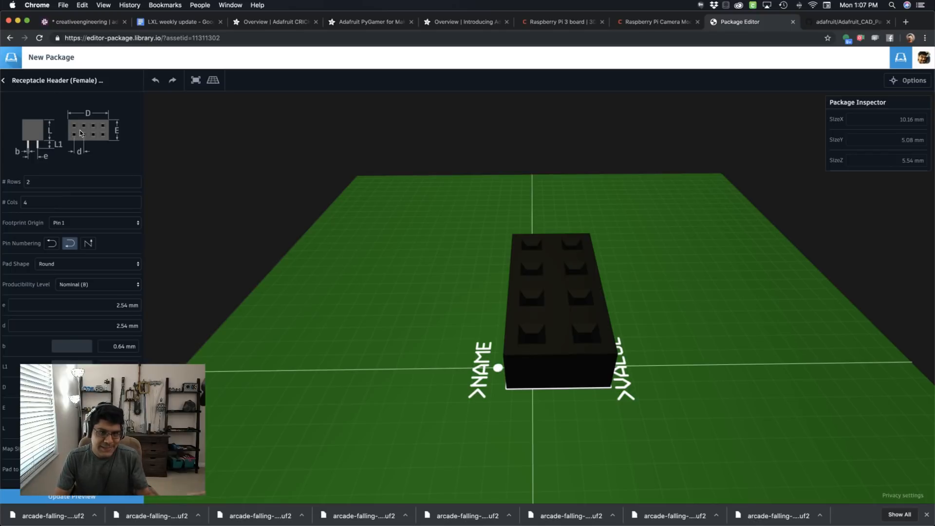
left_click_drag(693, 369, 588, 407)
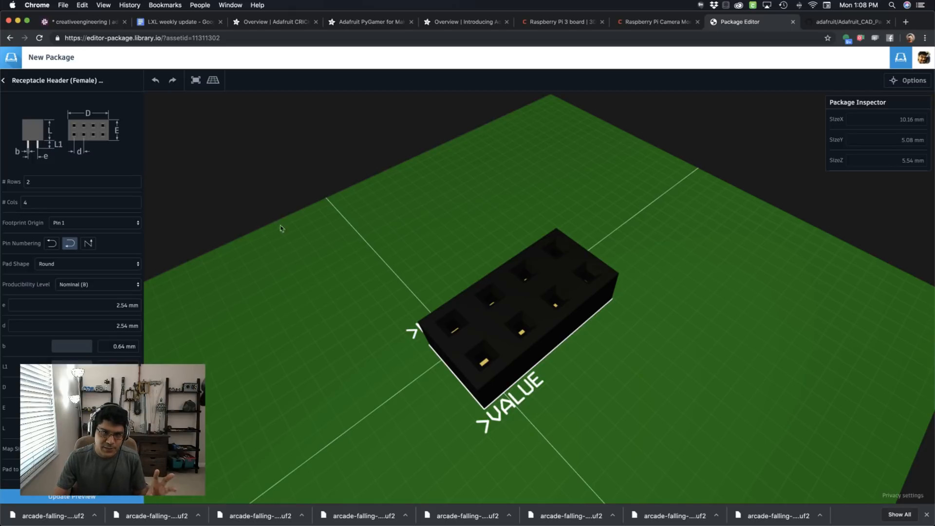
left_click(2, 80)
scroll(70, 219, "down", 5)
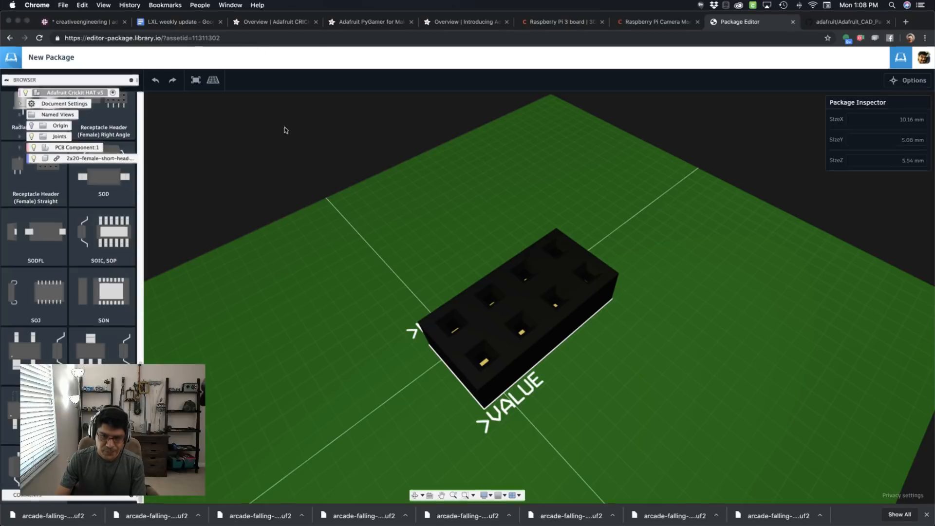
Bring Fusion 360 forward and switch from the Crickit HAT v5 to the Ada Scanner Assembly document.
key("super+Tab")
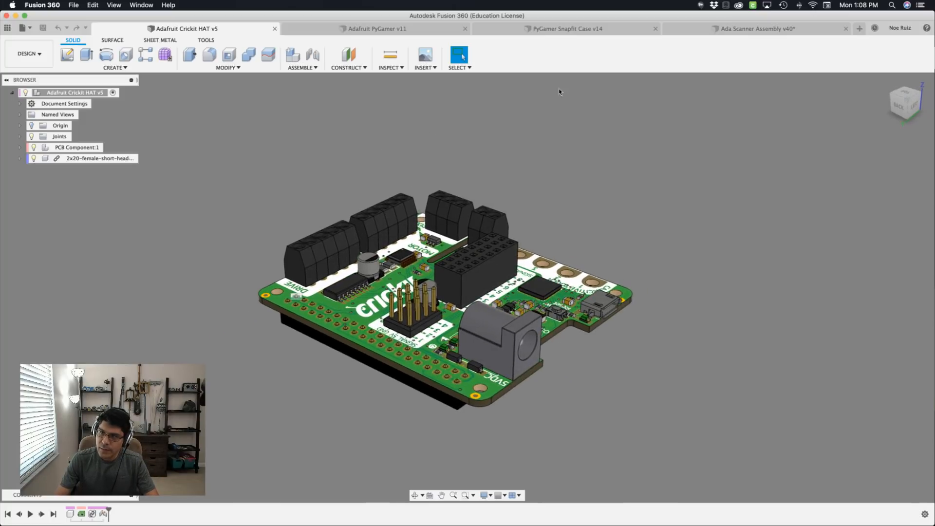
left_click(757, 30)
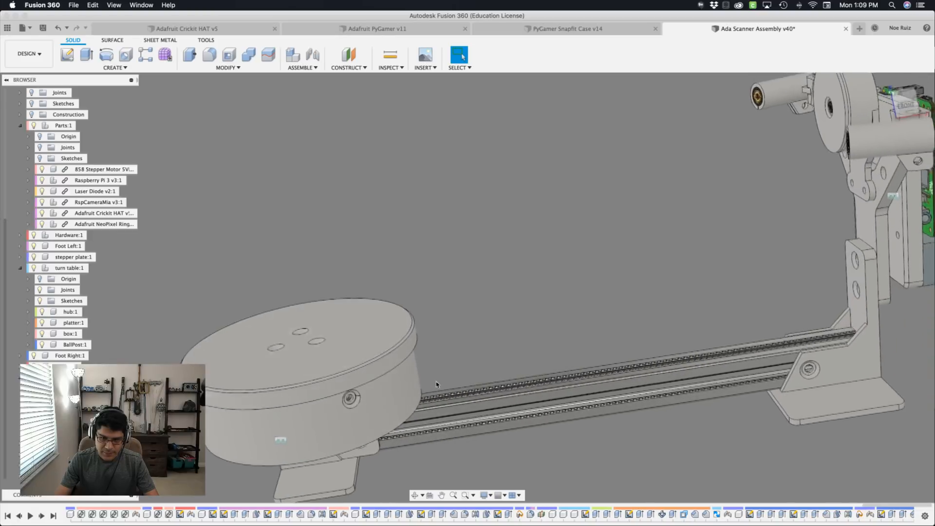
Hide the scanner head's round front cover to reveal the NeoPixel ring and camera, viewing it from an angle.
middle_click_drag(437, 385, 531, 312, "shift")
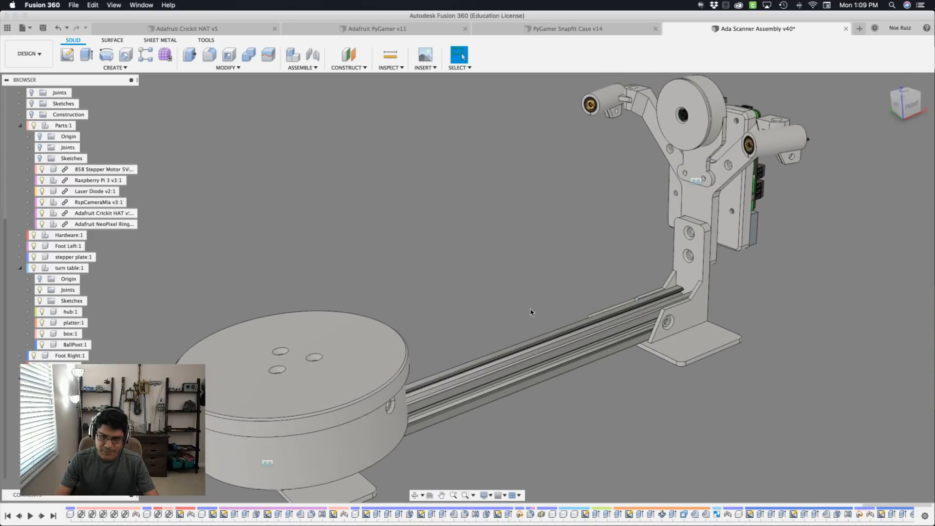
mouse_move(531, 312)
middle_mouse_down("shift")
mouse_move(513, 278)
mouse_move(649, 249)
mouse_move(410, 258)
mouse_move(461, 241)
mouse_move(477, 205)
mouse_move(491, 261)
middle_mouse_up("shift")
left_click(491, 261)
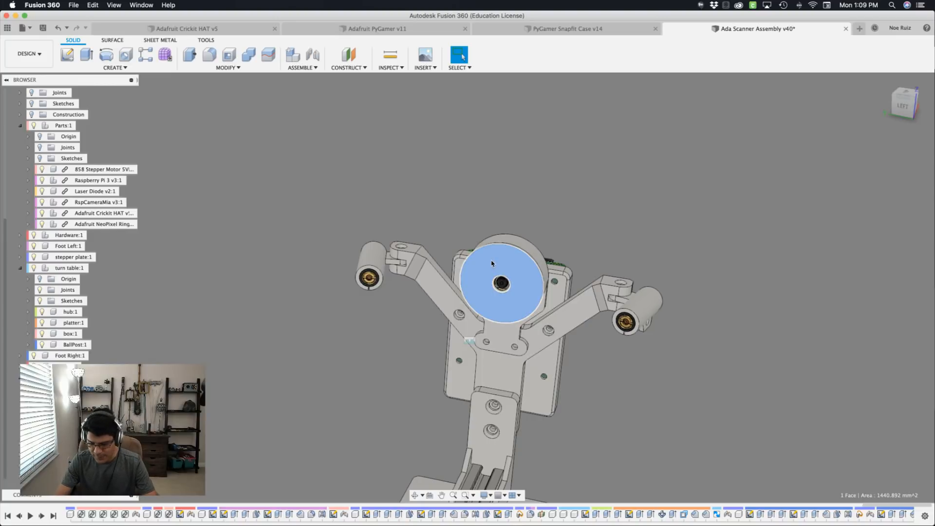
key("v")
middle_click_drag(491, 264, 479, 216, "shift")
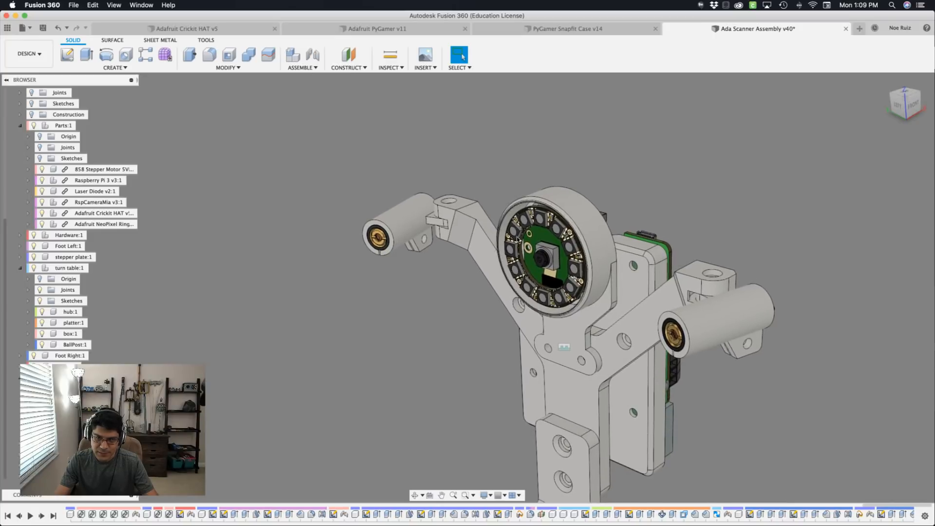
scroll(555, 287, "down", 8)
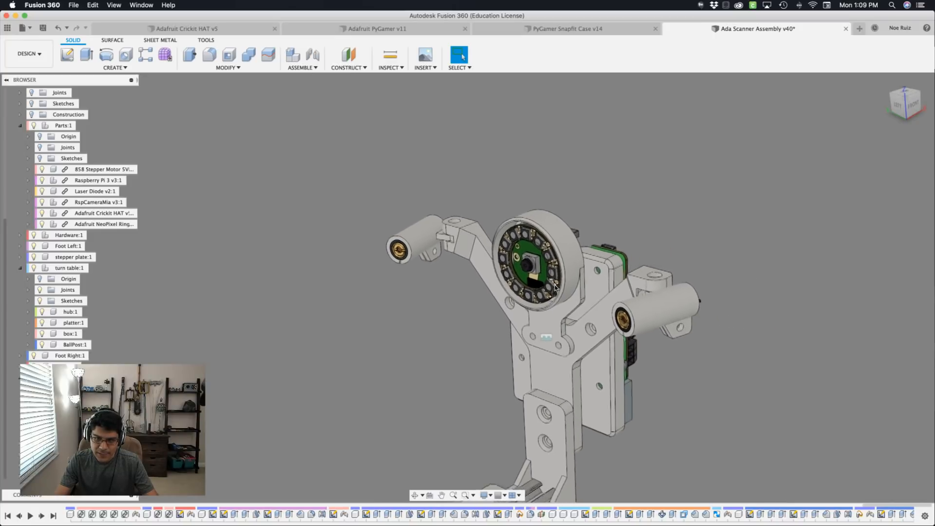
scroll(555, 286, "down", 4)
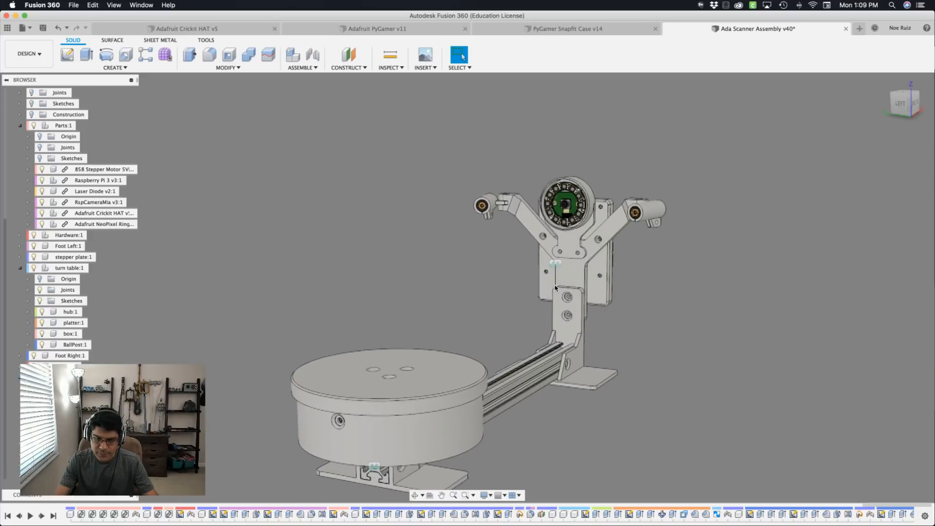
scroll(555, 286, "down", 4)
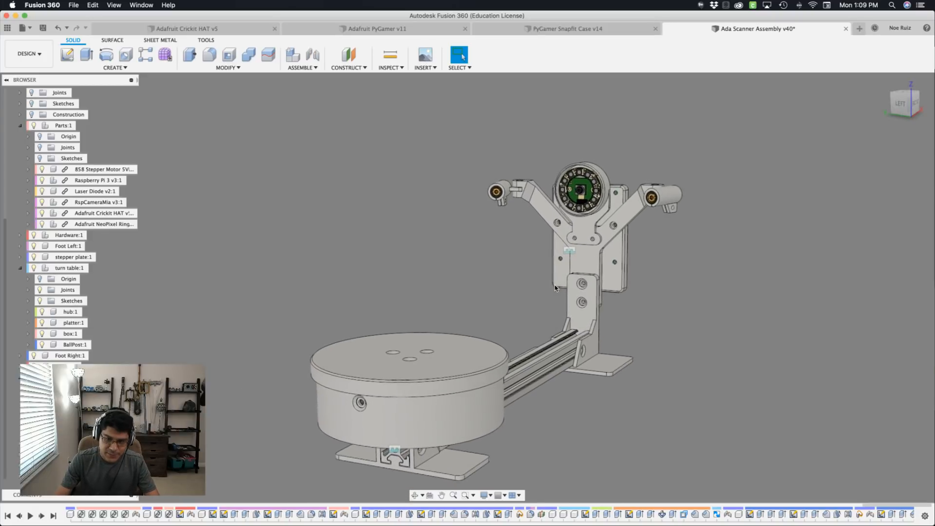
scroll(554, 287, "up", 1)
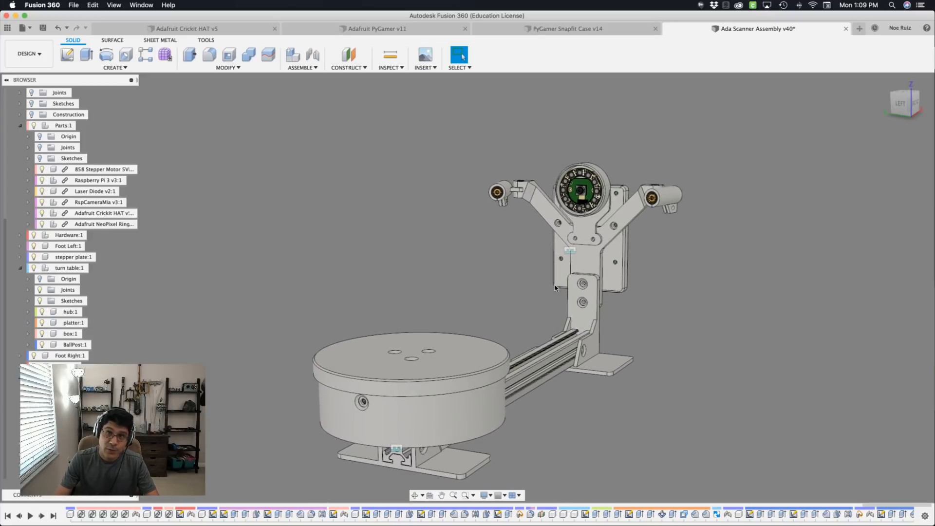
scroll(555, 287, "up", 1)
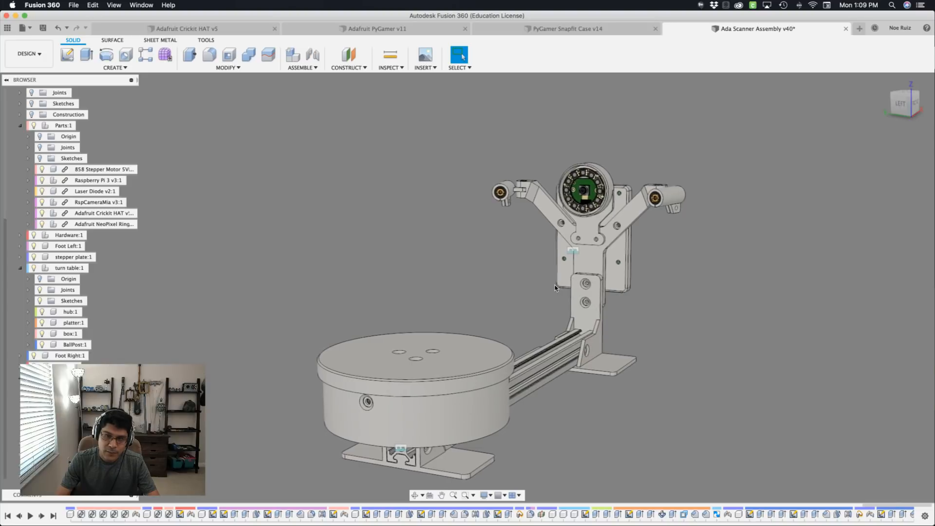
scroll(555, 287, "up", 1)
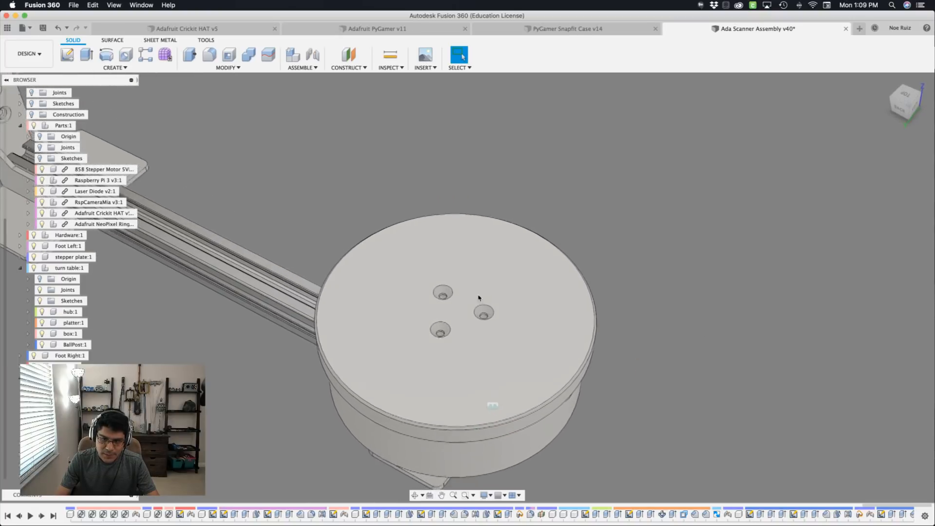
Hide the turntable's platter:1 and hub:1 to expose the stepper motor and bearings inside.
left_click(42, 322)
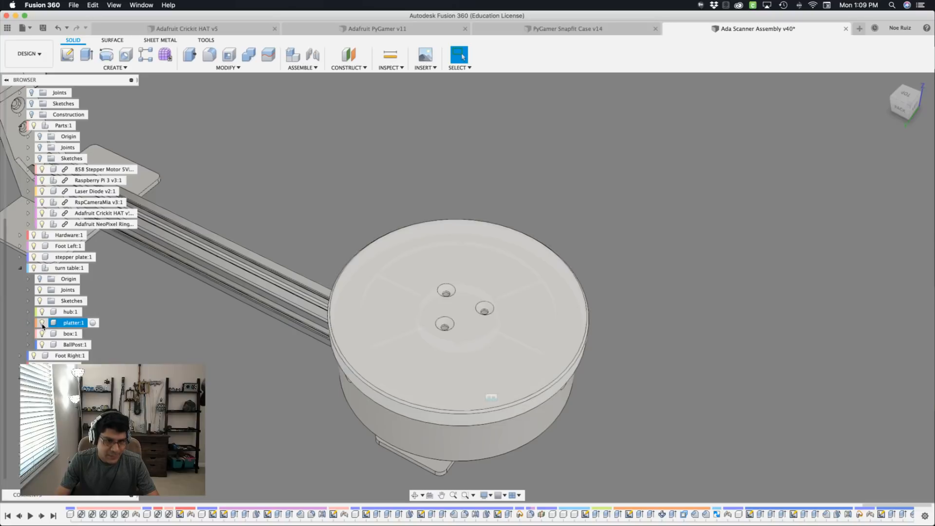
left_click(42, 322)
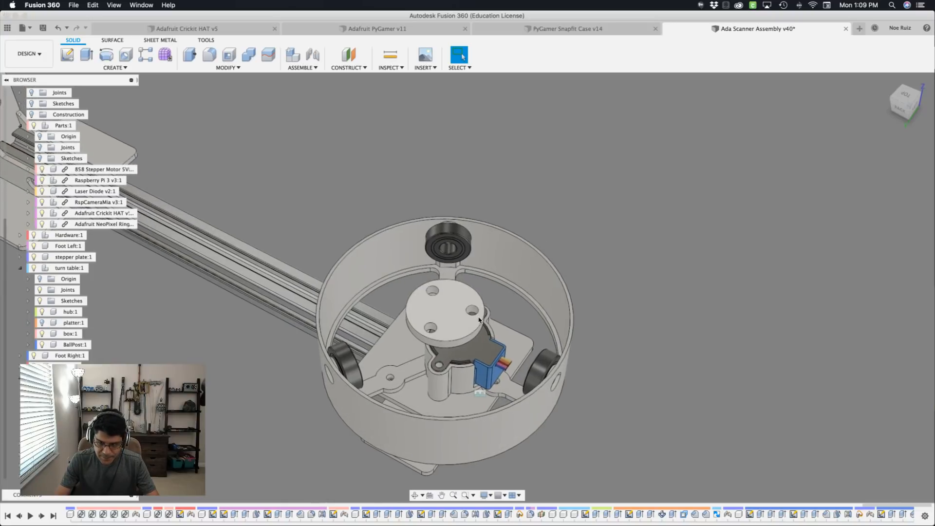
mouse_move(492, 332)
middle_mouse_down("shift")
mouse_move(508, 340)
mouse_move(462, 307)
middle_mouse_up("shift")
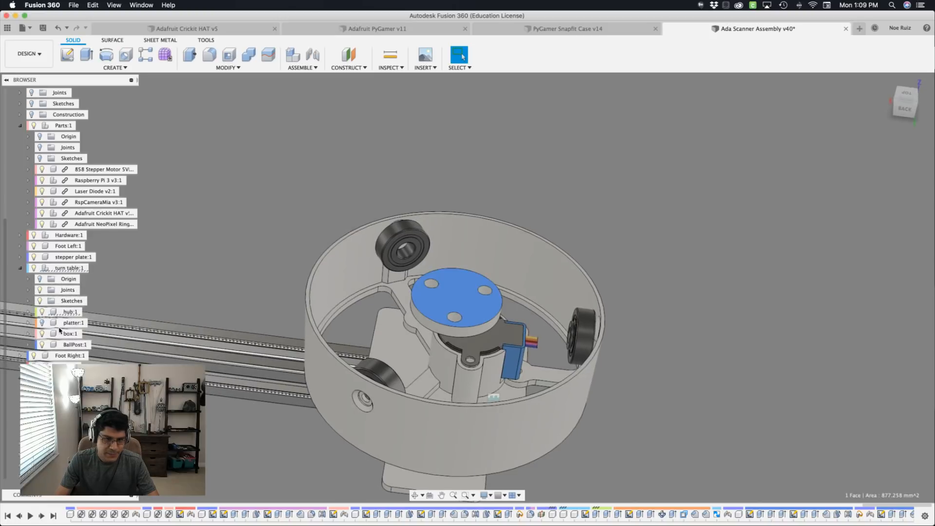
left_click(70, 312)
key("v")
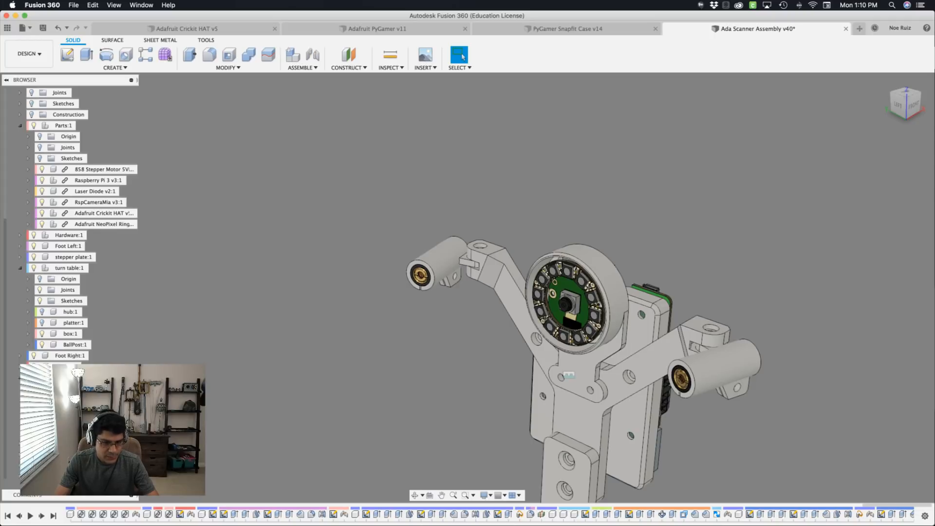
Isolate the RspCameraMia v3:1 camera board, fit it to the home view, then switch to Chrome.
right_click(91, 204)
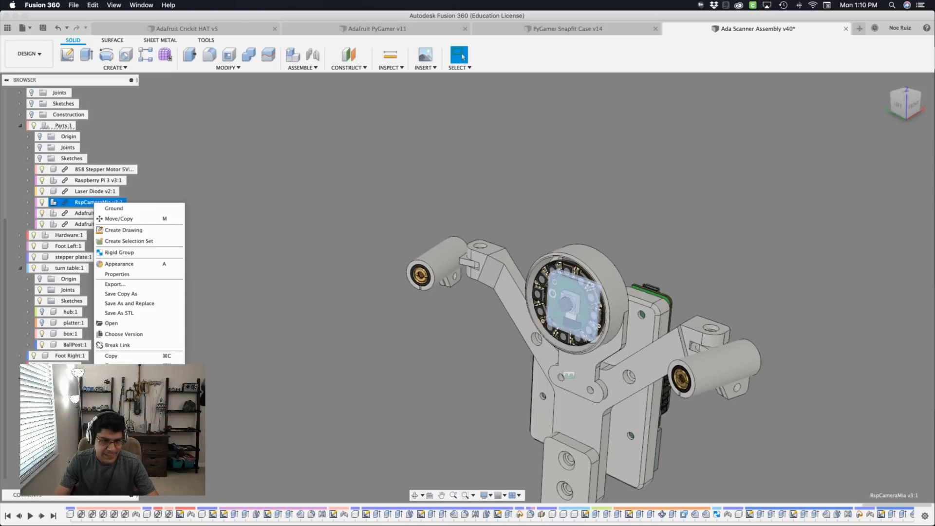
left_click(120, 365)
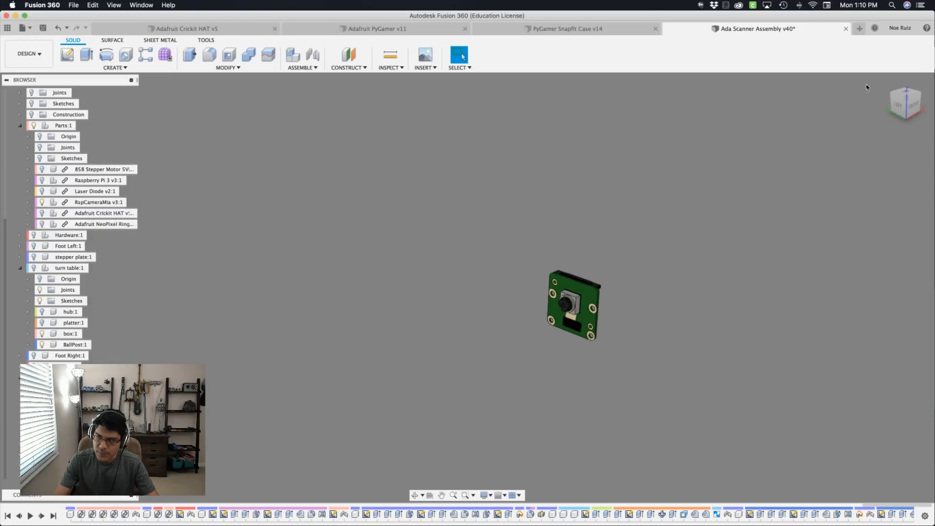
left_click(887, 79)
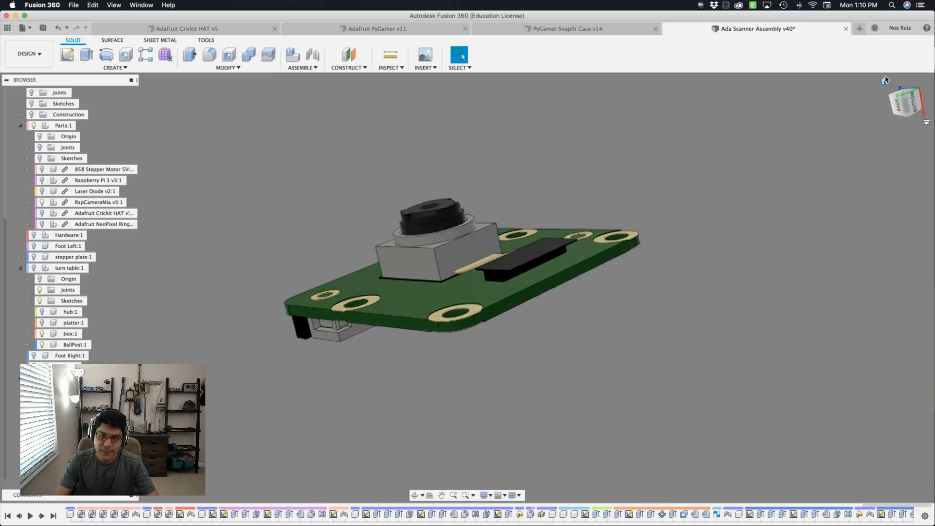
key("super+Tab")
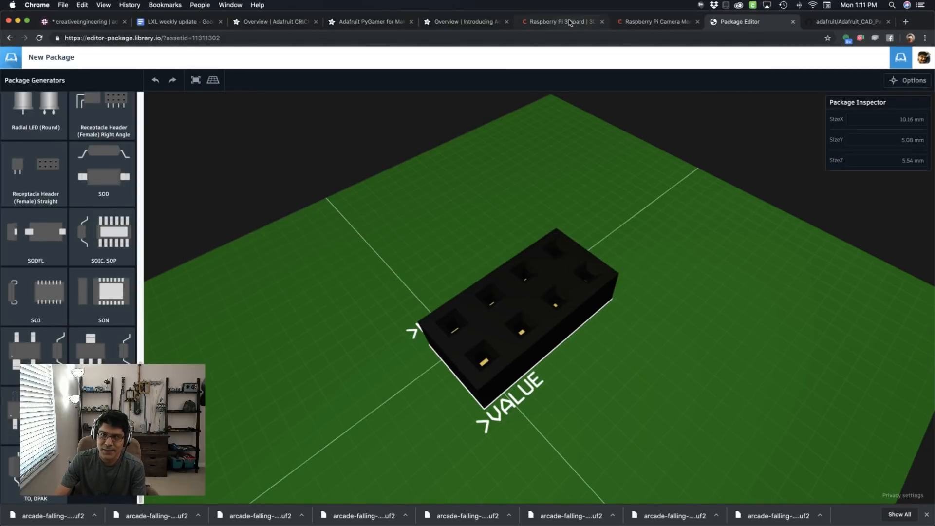
Go to GrabCAD's Raspberry Pi Camera Module v2 page and step back through its renders.
left_click(570, 23)
left_click(636, 22)
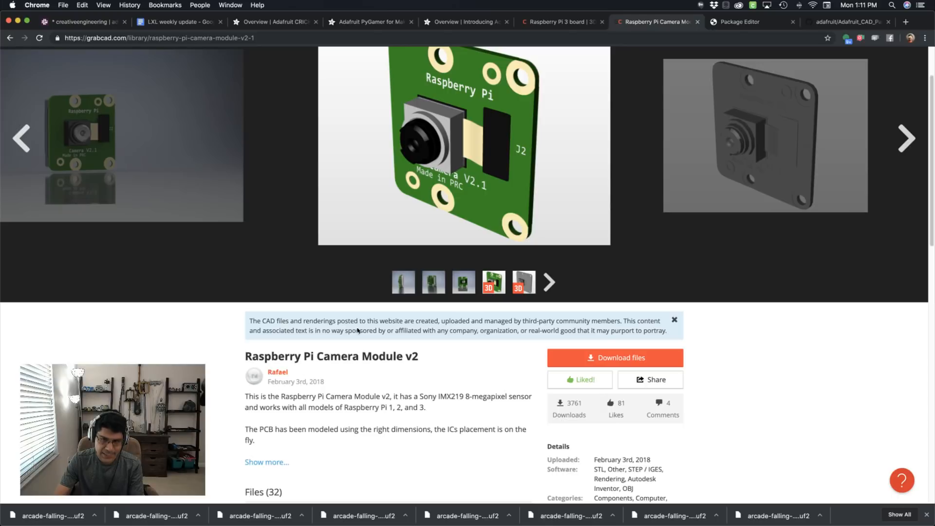
scroll(469, 245, "up", 2)
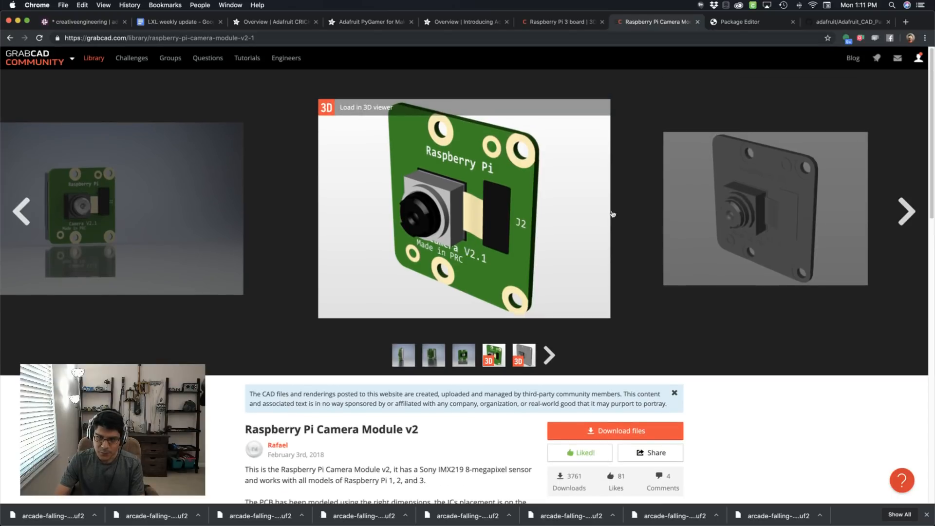
left_click(22, 212)
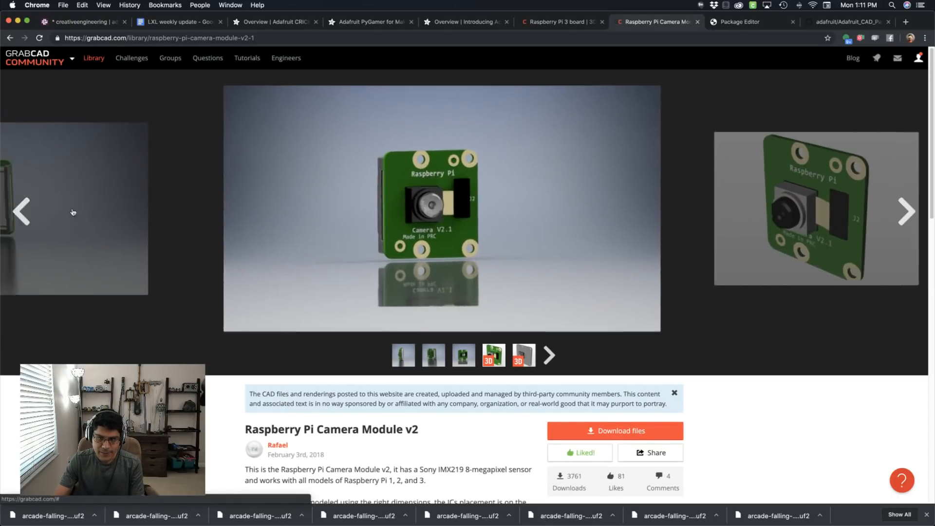
left_click(22, 208)
left_click(22, 211)
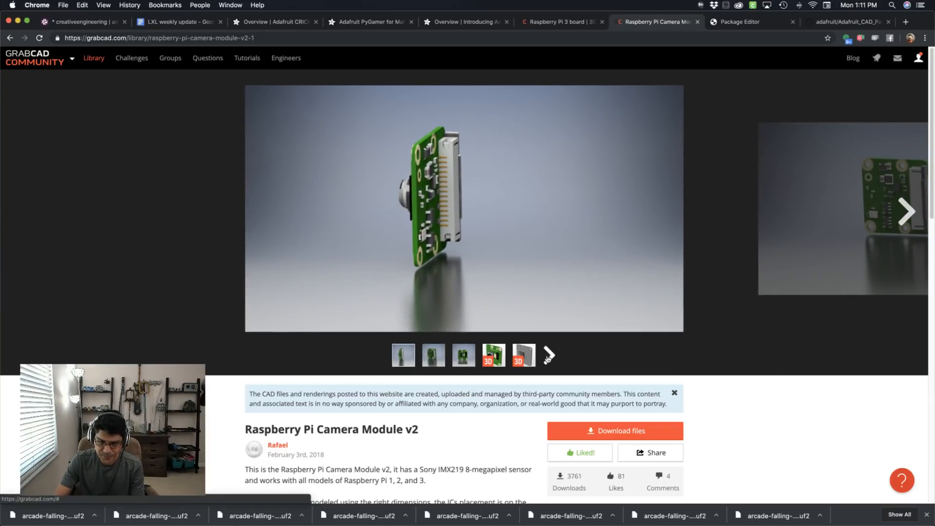
View the 3D camera mount render, return to the first render, then switch back to Fusion 360.
left_click(520, 358)
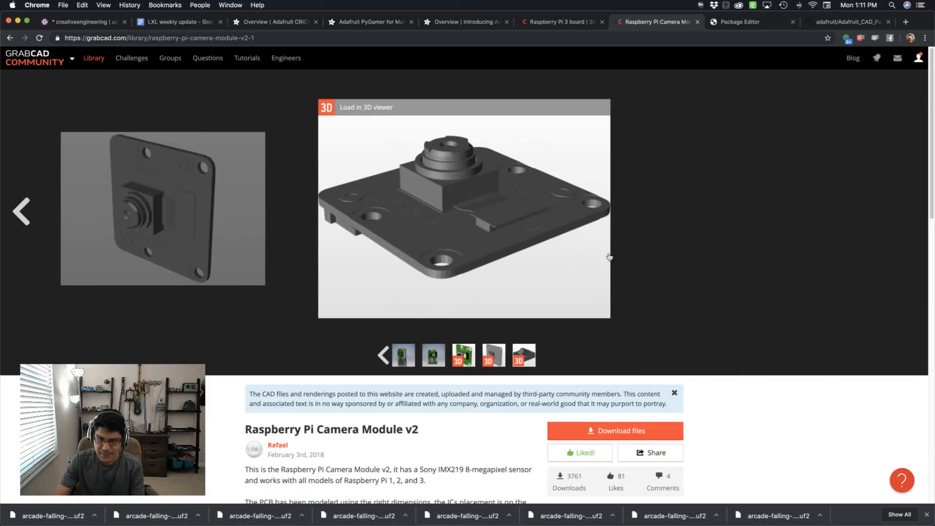
left_click(22, 211)
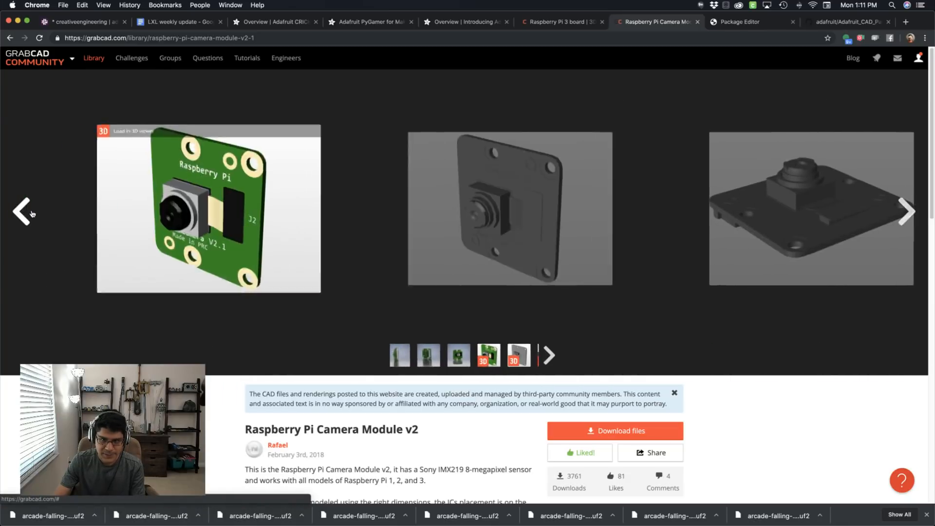
left_click(22, 212)
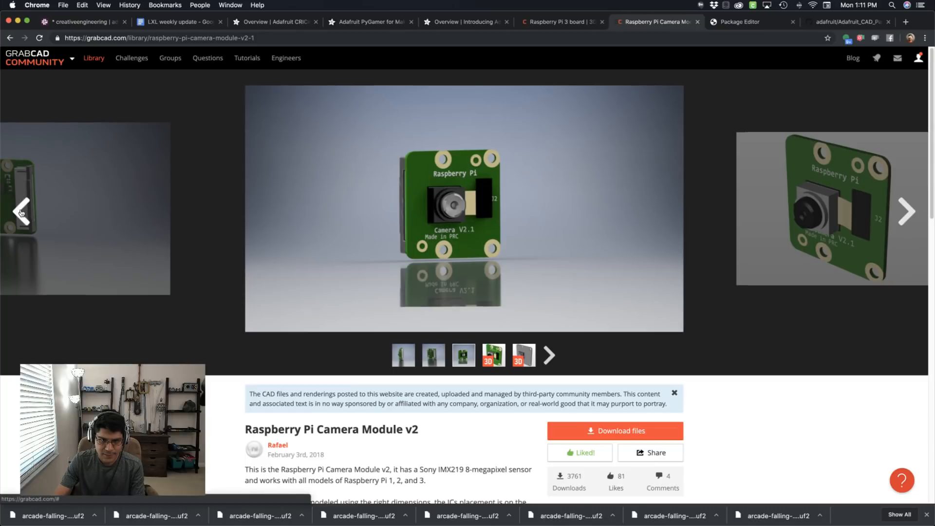
left_click(22, 211)
scroll(292, 225, "down", 3)
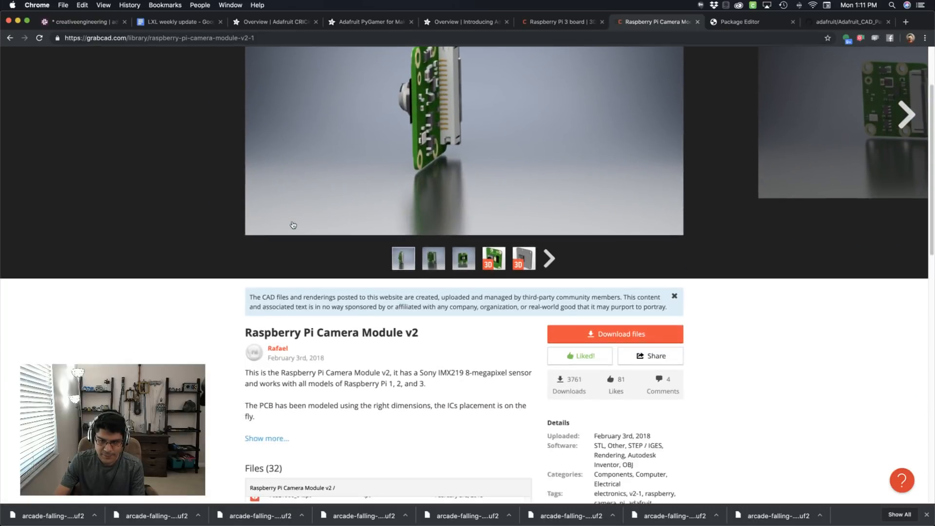
scroll(293, 225, "down", 5)
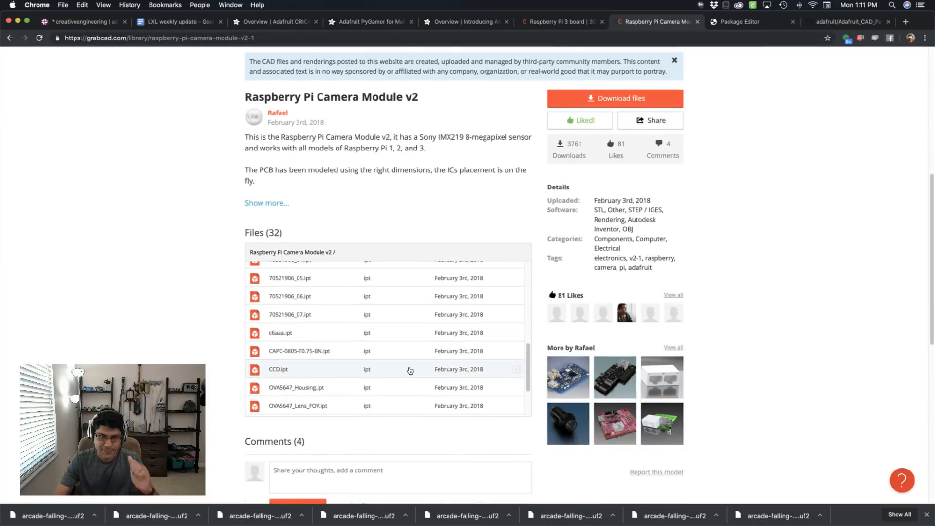
scroll(410, 371, "up", 5)
scroll(398, 278, "up", 5)
scroll(398, 278, "up", 5)
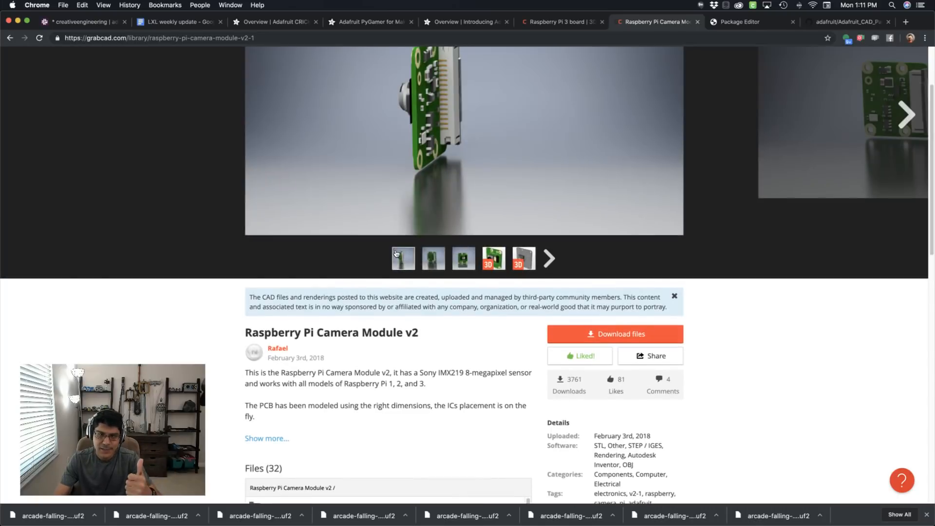
scroll(406, 282, "down", 5)
scroll(405, 282, "down", 3)
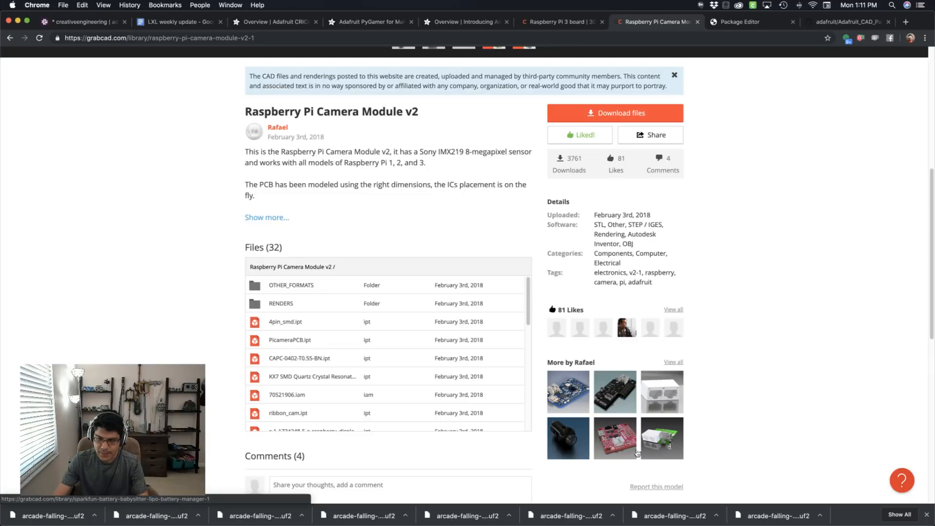
scroll(491, 292, "up", 5)
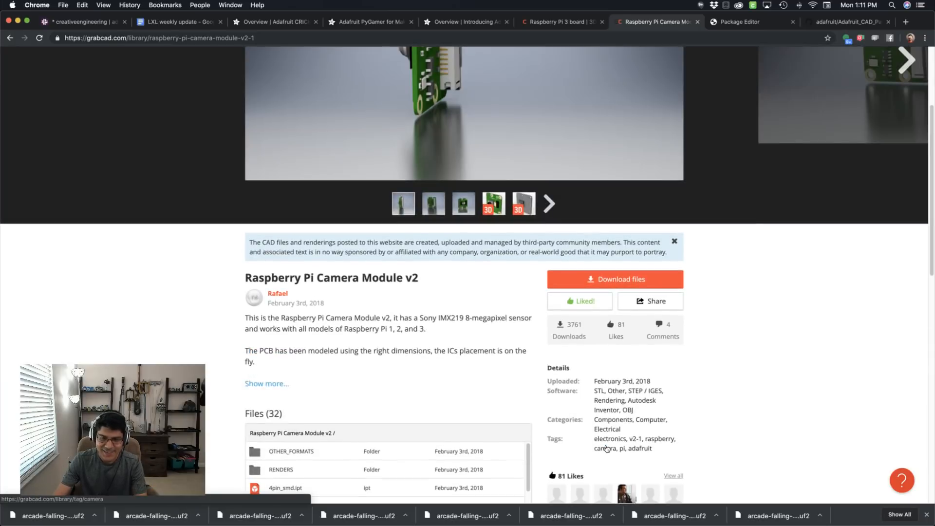
scroll(491, 329, "up", 3)
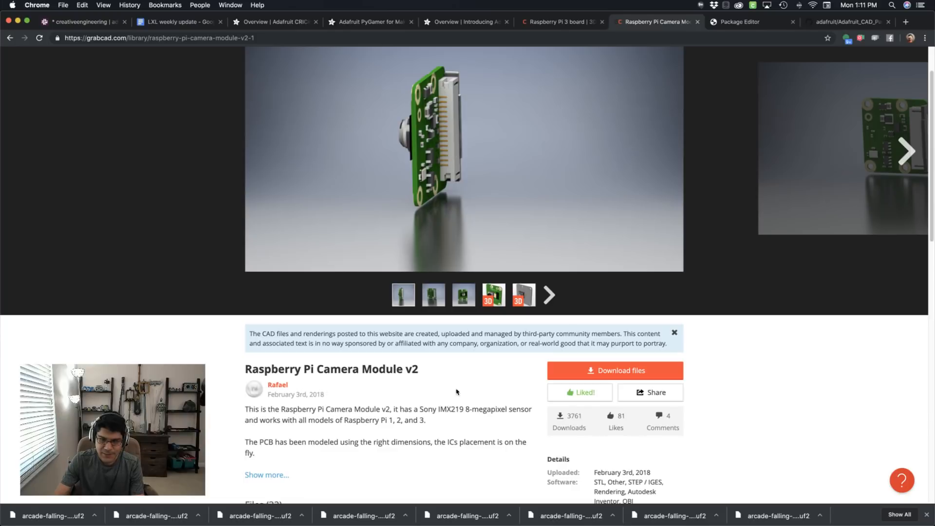
scroll(457, 392, "up", 1)
key("super+Tab")
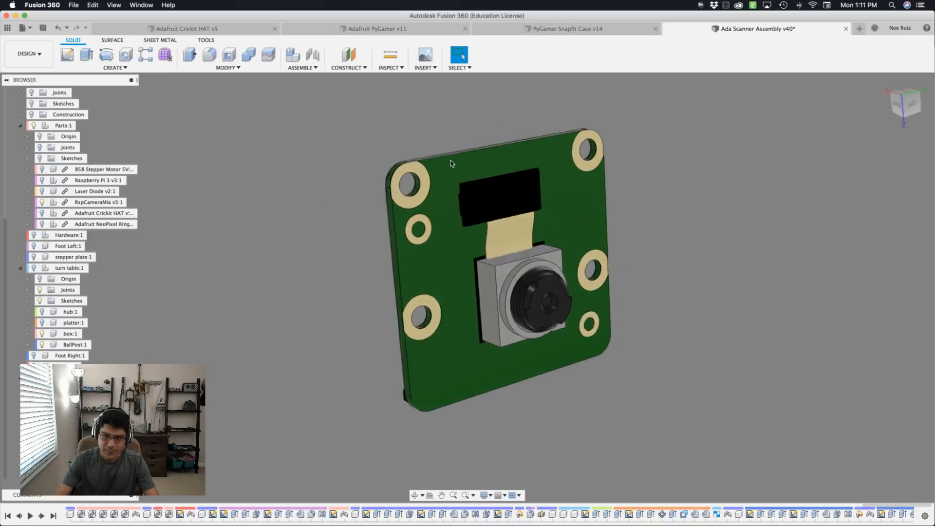
Unisolate the camera board and isolate the Raspberry Pi 3 component instead.
left_click(46, 204)
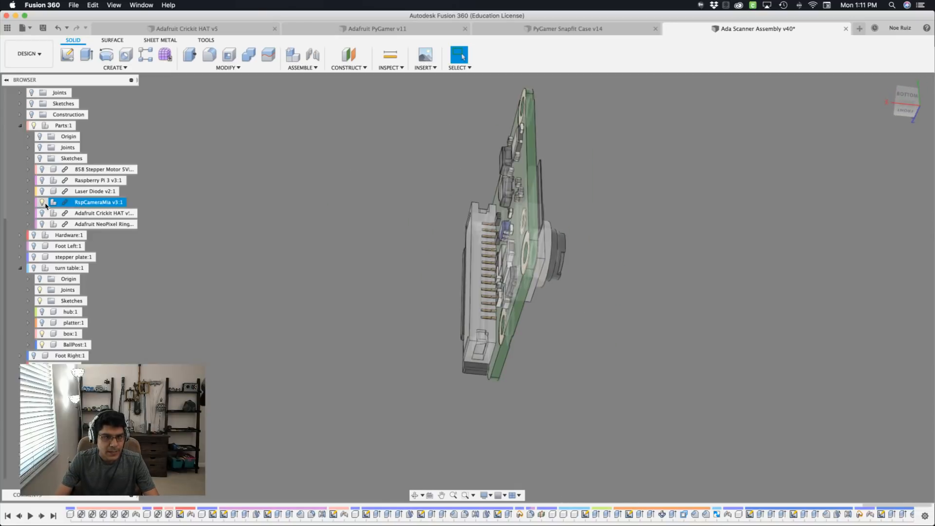
right_click(94, 203)
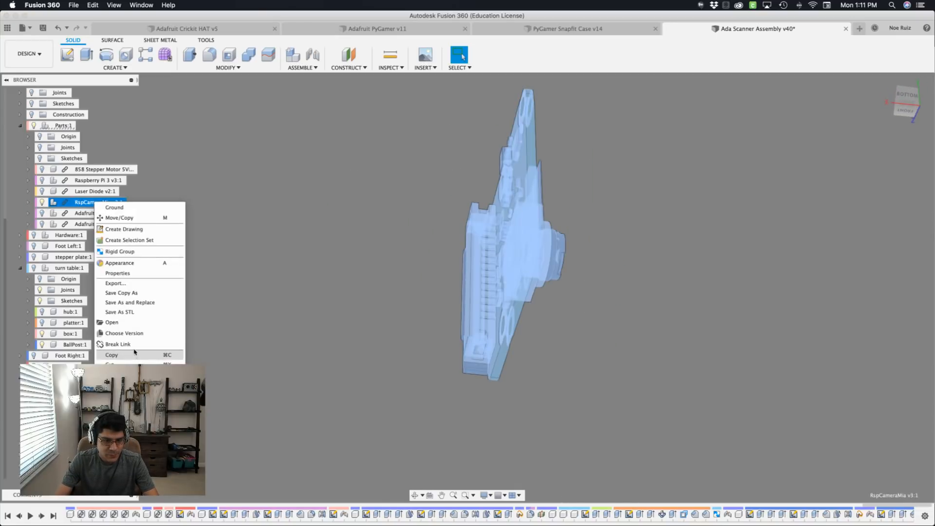
left_click(117, 218)
left_click(87, 181)
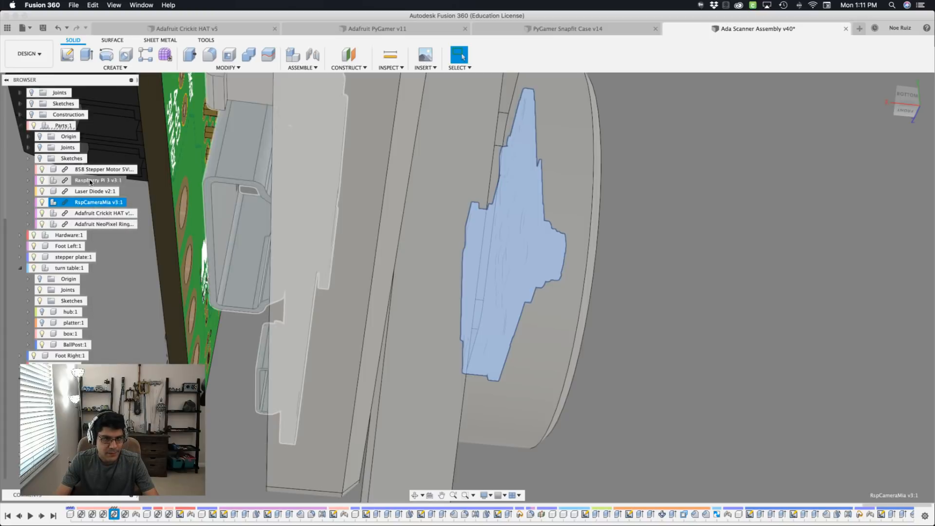
right_click(94, 181)
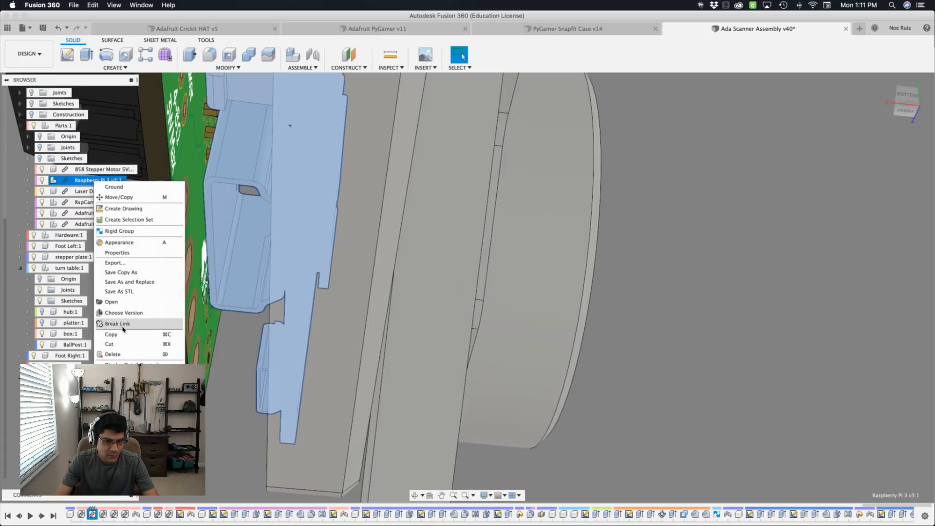
left_click(438, 219)
Inspect the Raspberry Pi 3 board from below, reset it to the home view, then switch to Chrome.
left_click(908, 108)
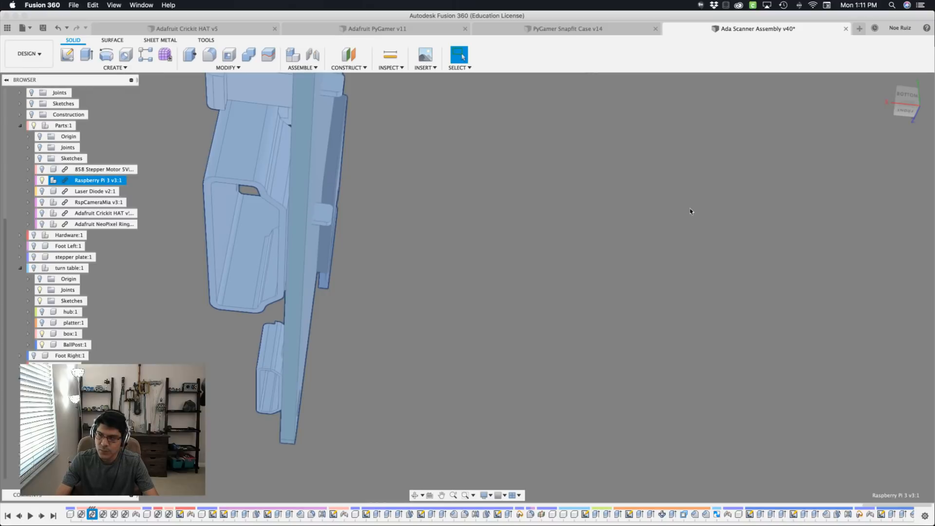
left_click(884, 81)
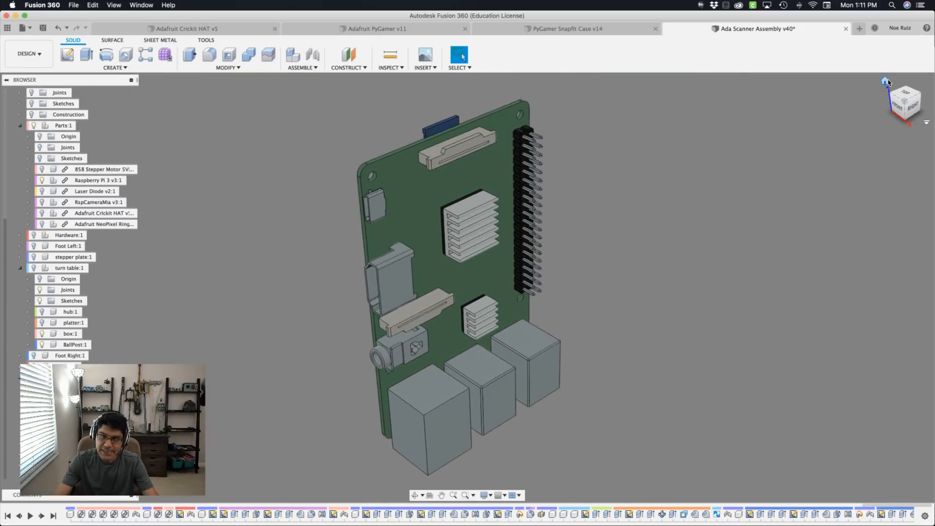
left_click_drag(886, 82, 887, 83)
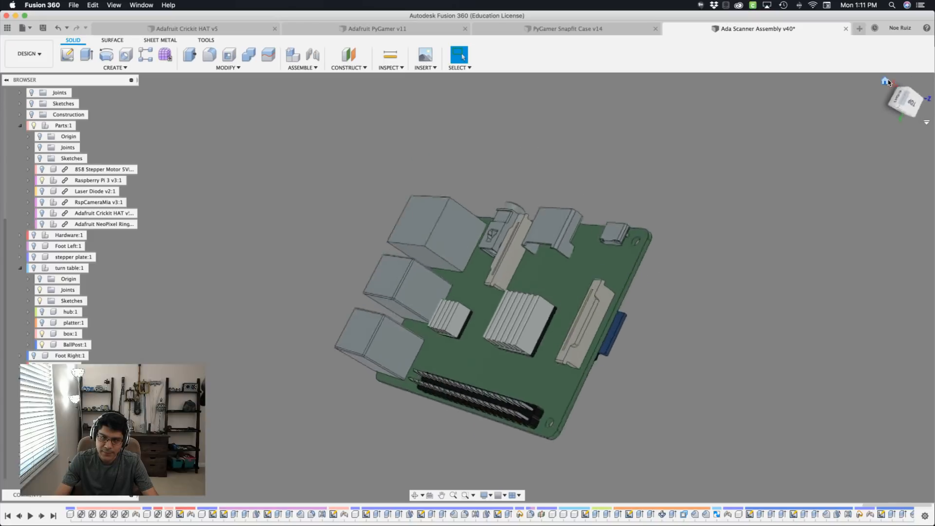
left_click(887, 82)
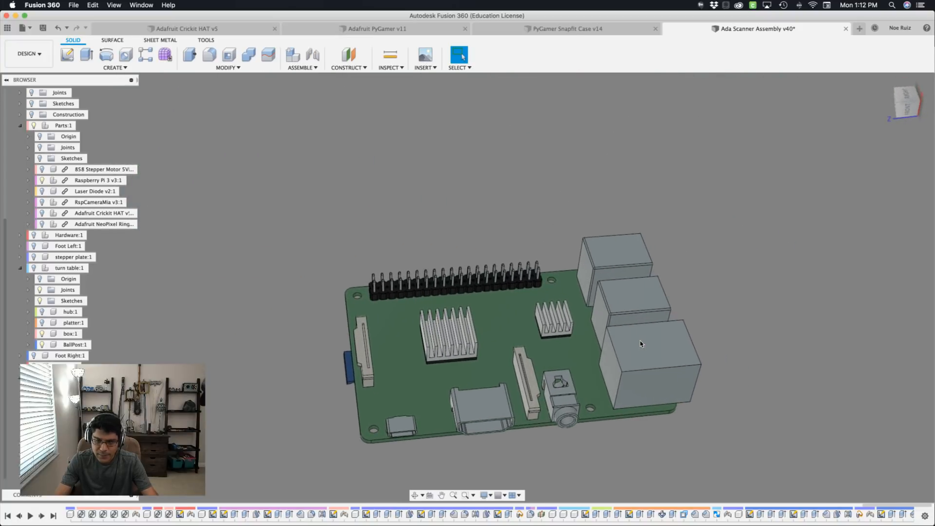
key("super+Tab")
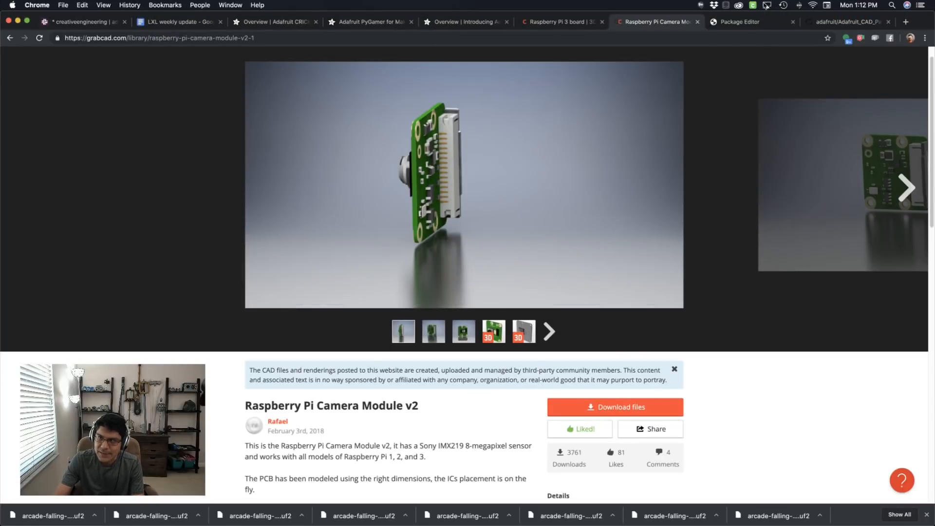
Review GrabCAD's Raspberry Pi 3 board renders, flip to the camera module page, then return to Fusion 360.
left_click(549, 22)
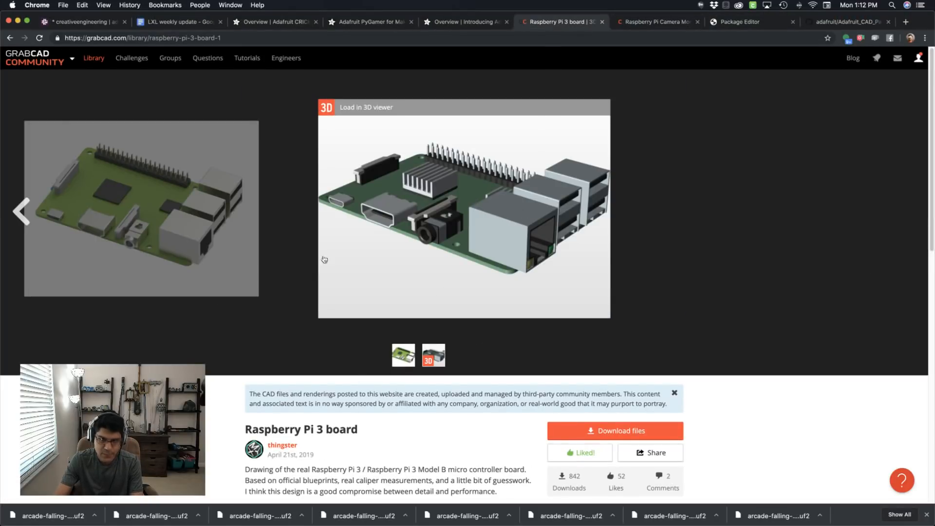
left_click(24, 210)
left_click(906, 209)
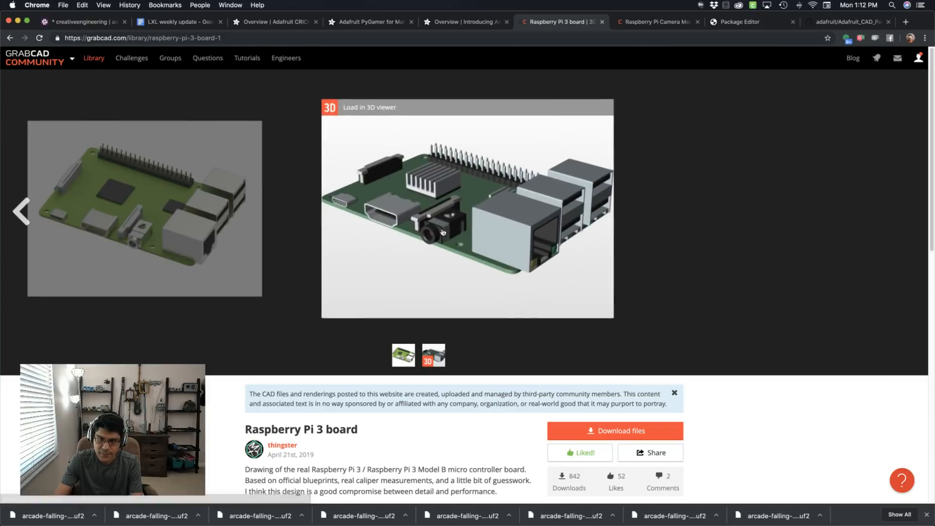
scroll(462, 371, "down", 5)
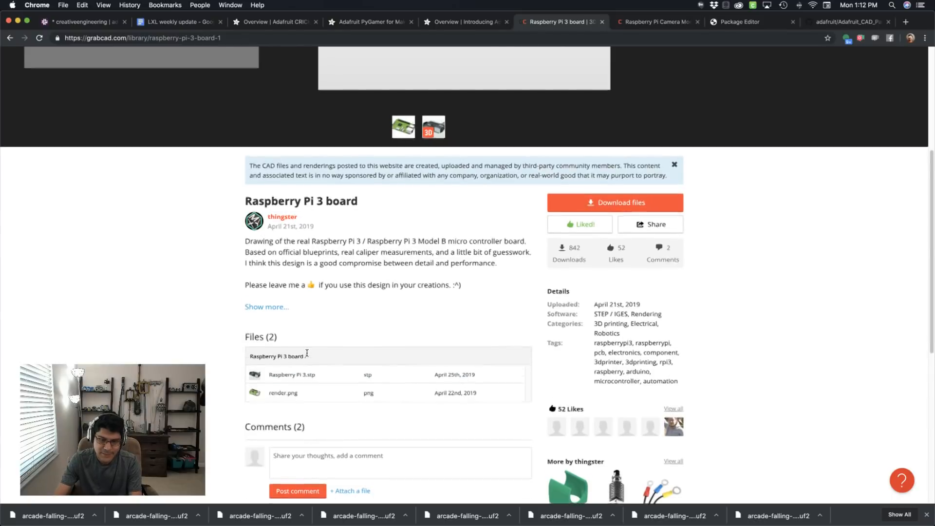
scroll(306, 351, "up", 5)
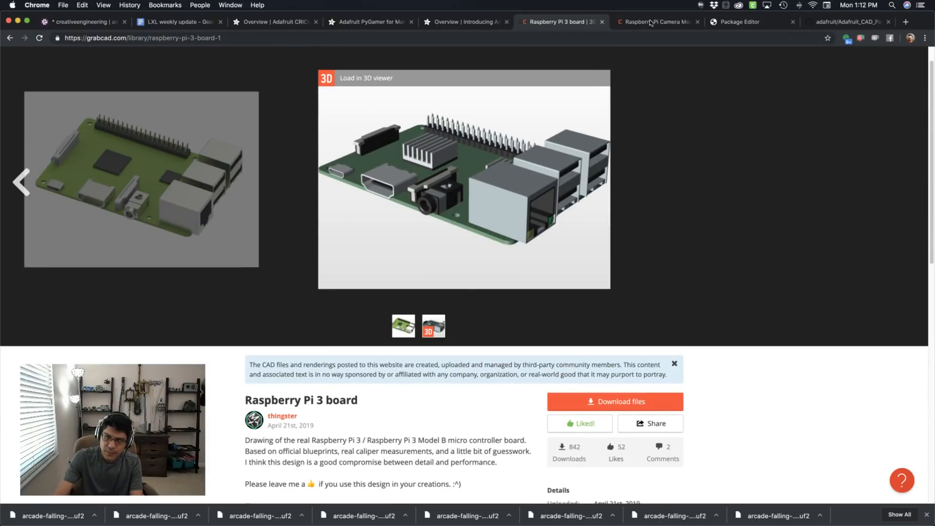
left_click(652, 22)
left_click(563, 22)
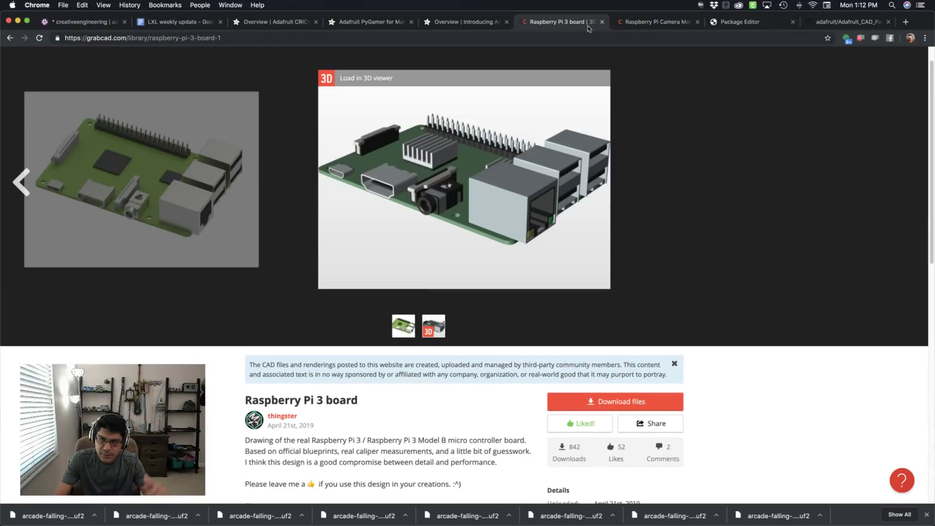
left_click(619, 23)
key("super+Tab")
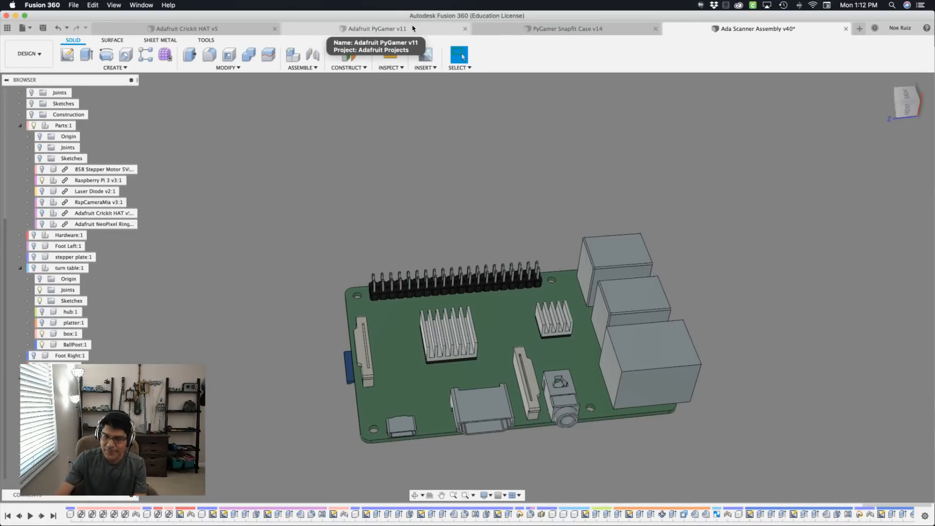
Show the Adafruit PyGamer product page in Chrome, then return to Fusion 360.
key("super+Tab")
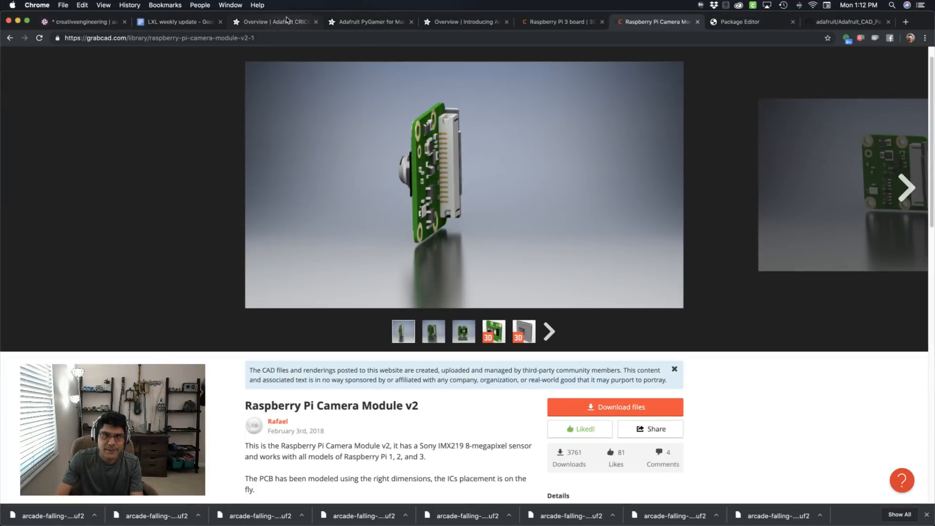
left_click(349, 24)
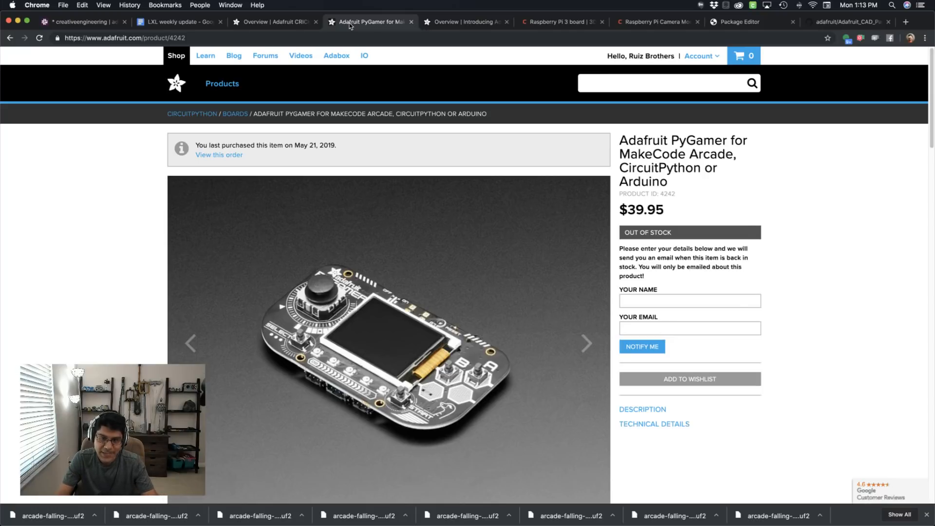
key("super+Tab")
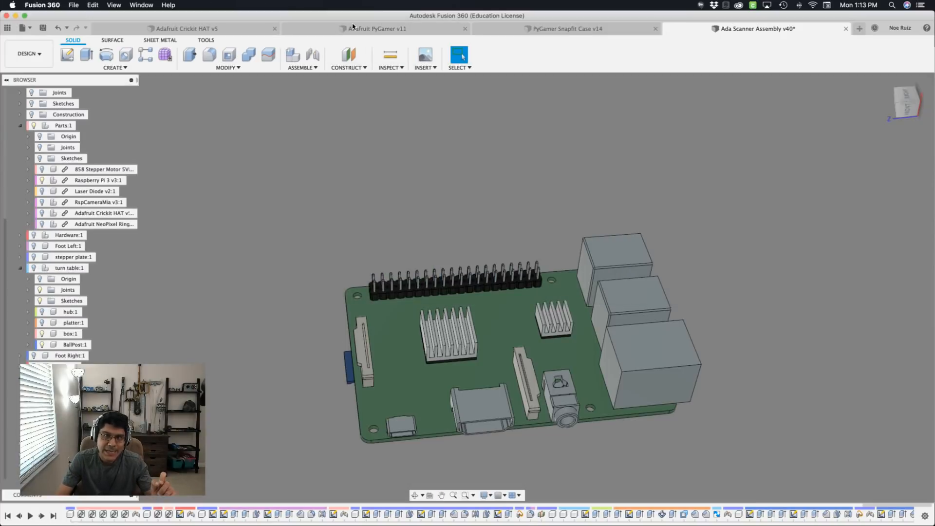
Switch Fusion 360 to the Adafruit PyGamer v11 circuit board design.
left_click(353, 27)
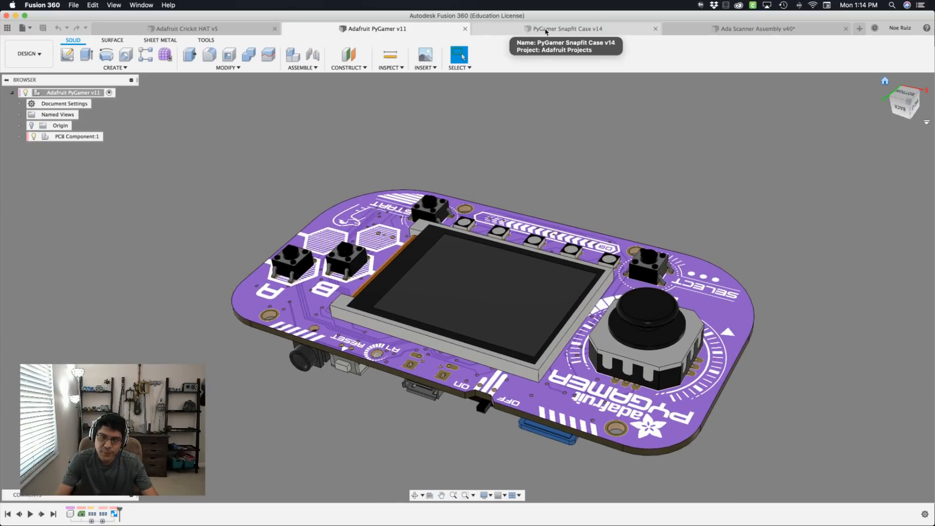
Show the PyGamer Snapfit Case v14 design with its purple snap-fit case.
left_click(546, 29)
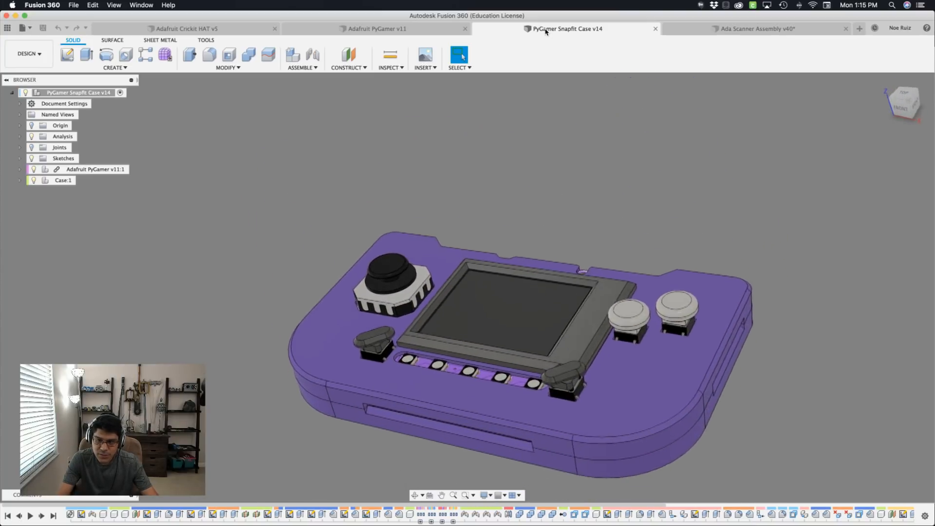
Review the CRICKIT HAT guide, PyGamer product page and Introducing PyGamer guide in Chrome.
key("super+Tab")
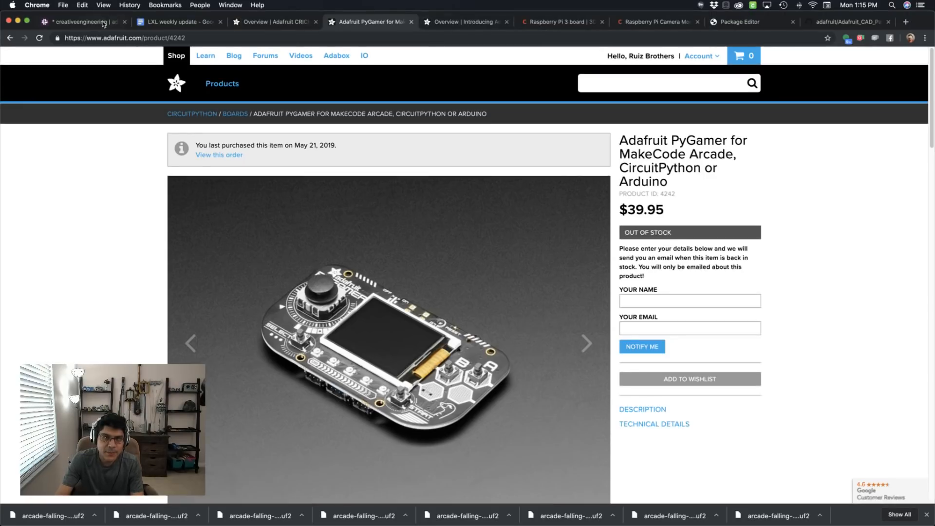
left_click(257, 22)
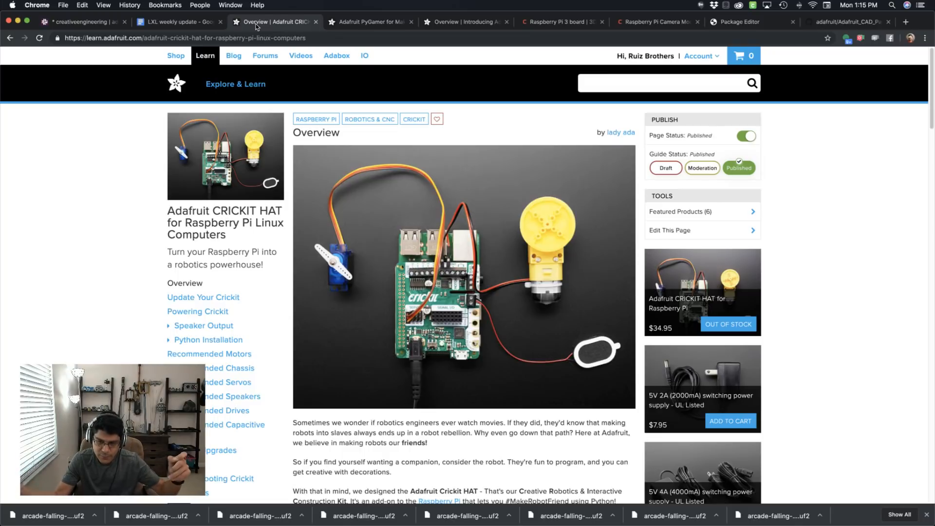
left_click(345, 20)
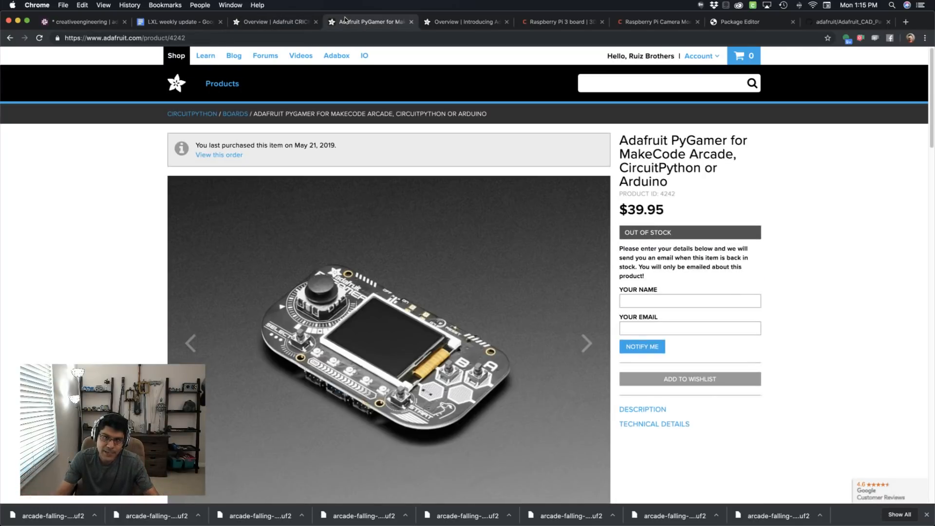
left_click(437, 22)
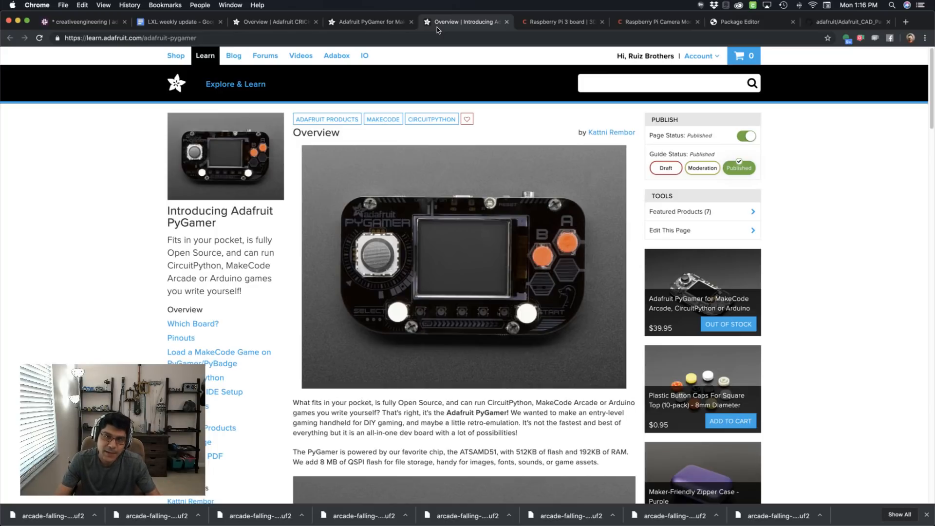
Review the GrabCAD Raspberry Pi 3 board and Camera Module v2 pages, ending at the Library.io package editor.
left_click(540, 22)
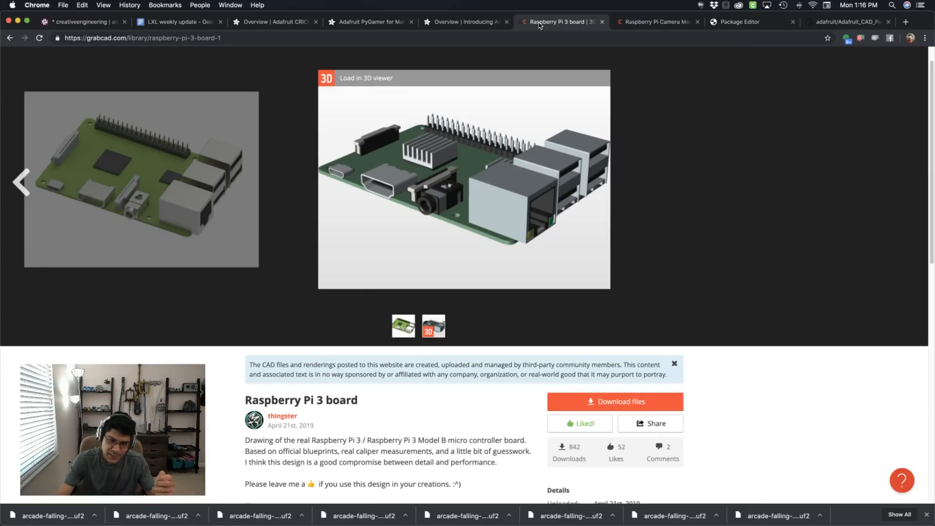
left_click(635, 23)
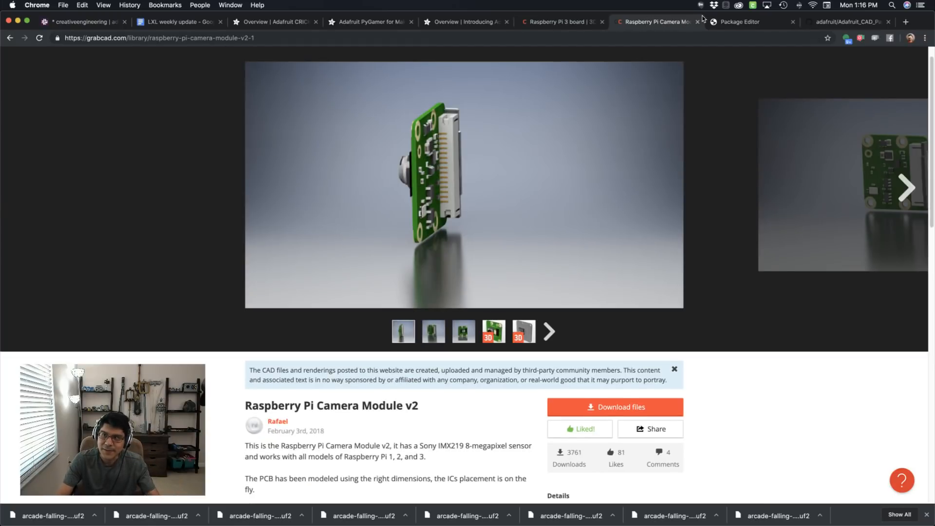
left_click(733, 22)
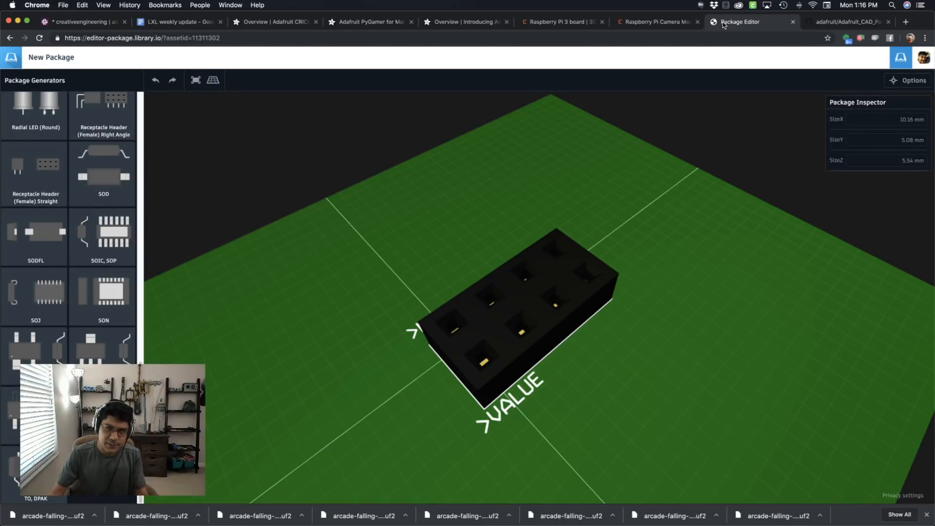
Browse the adafruit/Adafruit_CAD_Parts GitHub repository's list of part folders.
left_click(821, 22)
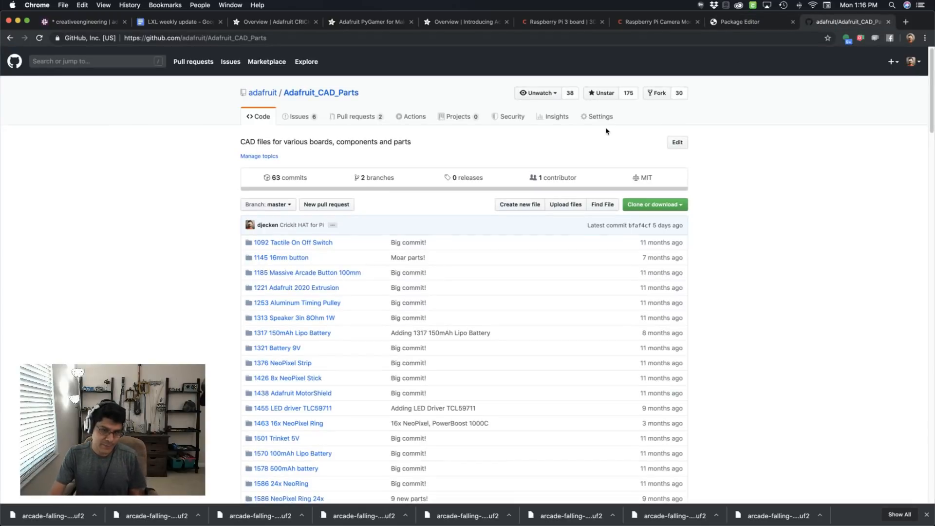
scroll(615, 171, "down", 10)
scroll(628, 219, "down", 10)
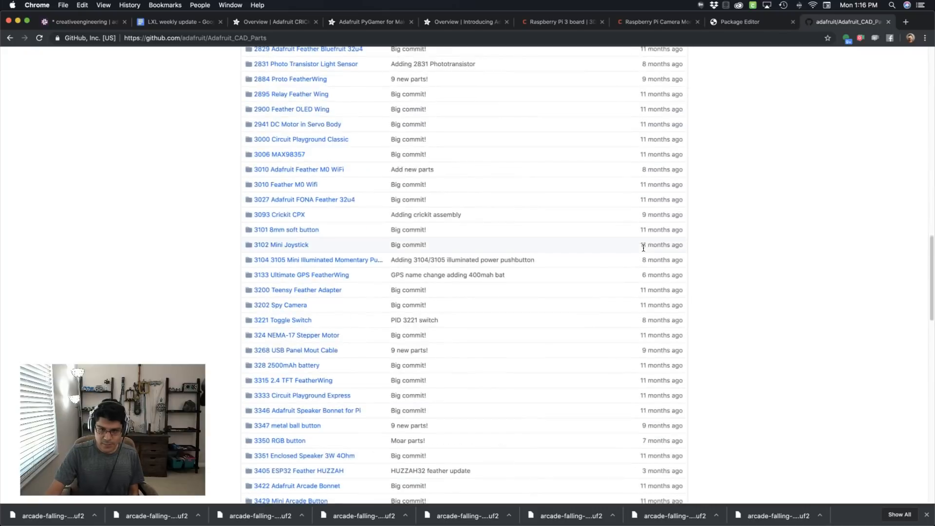
scroll(644, 246, "down", 10)
scroll(648, 241, "up", 10)
scroll(672, 245, "up", 10)
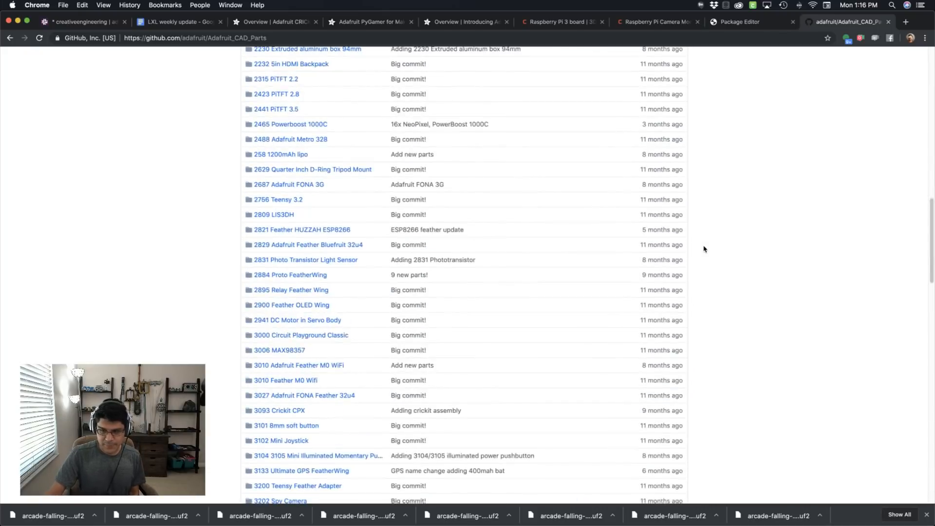
scroll(704, 249, "up", 10)
Bring the Wirecast live production window in front of the browser.
key("super+Tab")
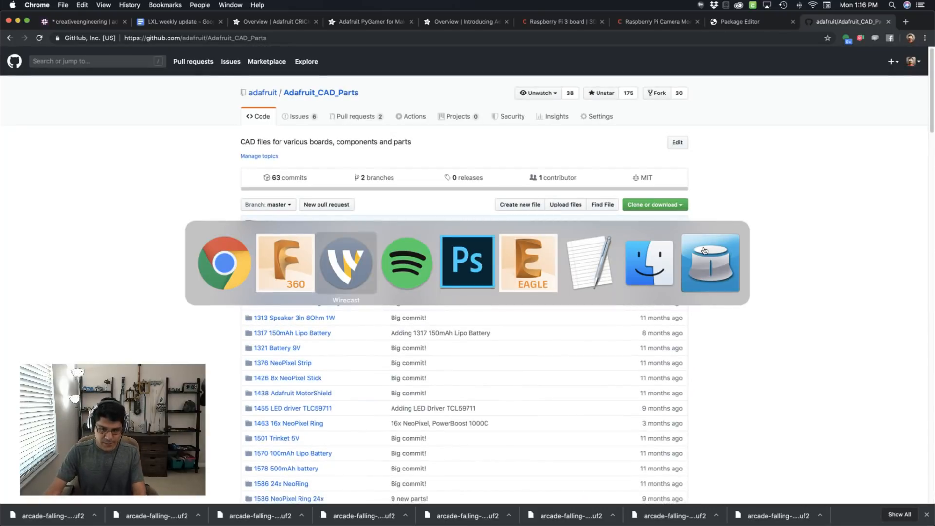
key("Tab")
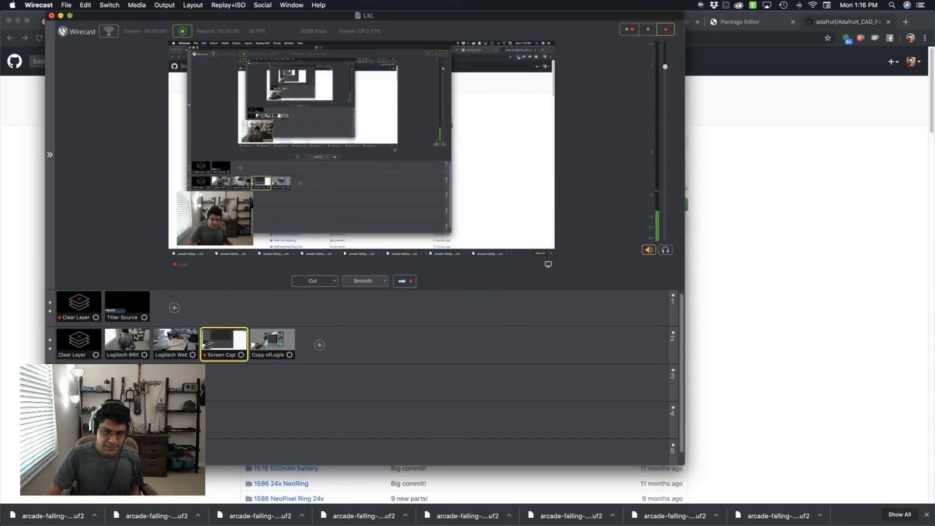